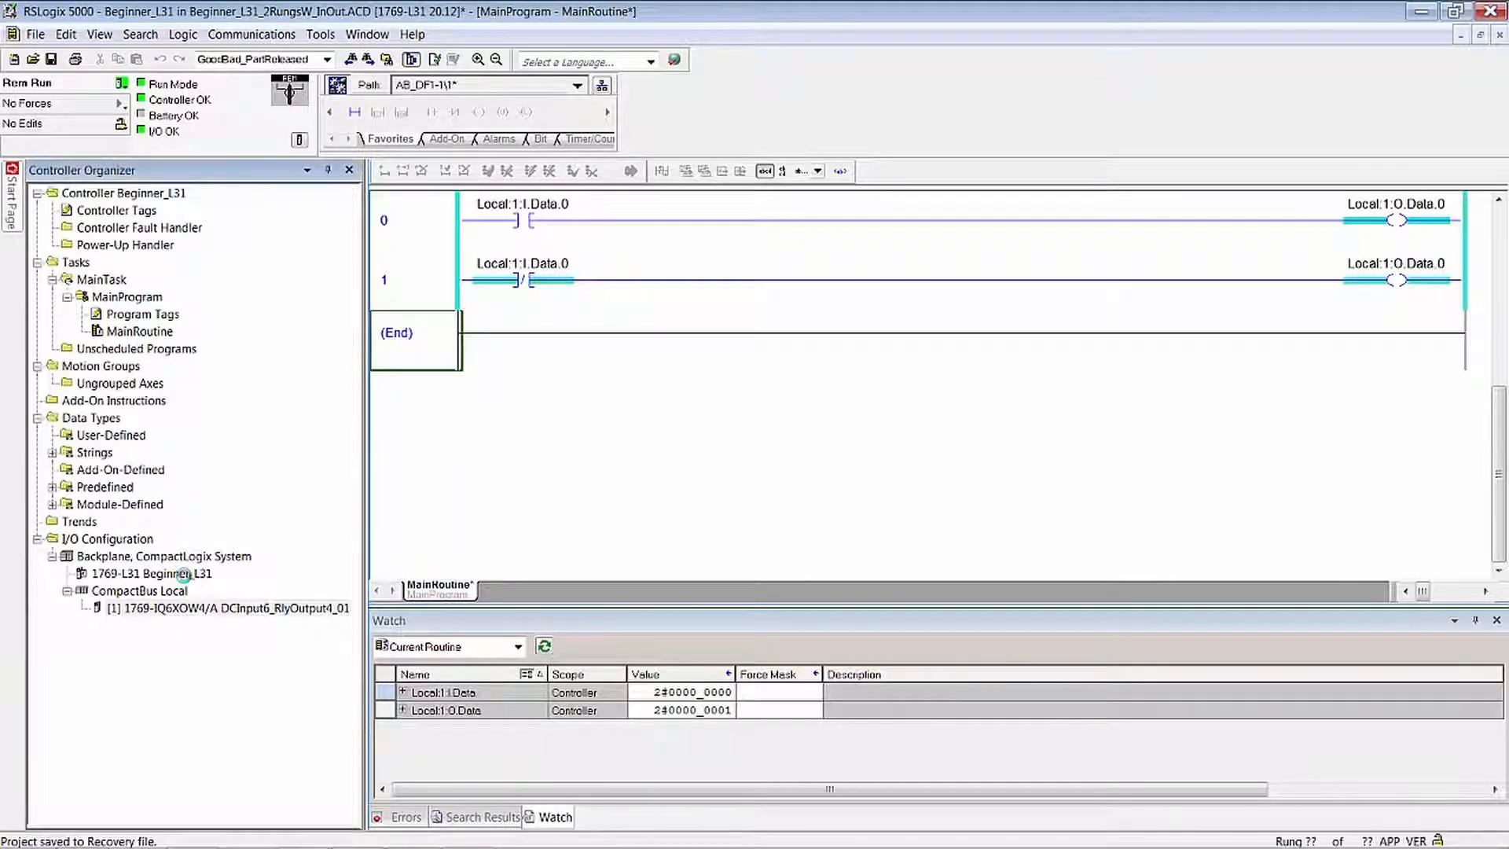
- Check the type and revision of the 1769-L31 Beginner_L31 controller in its properties, and close them
right_click(197, 575)
left_click(241, 788)
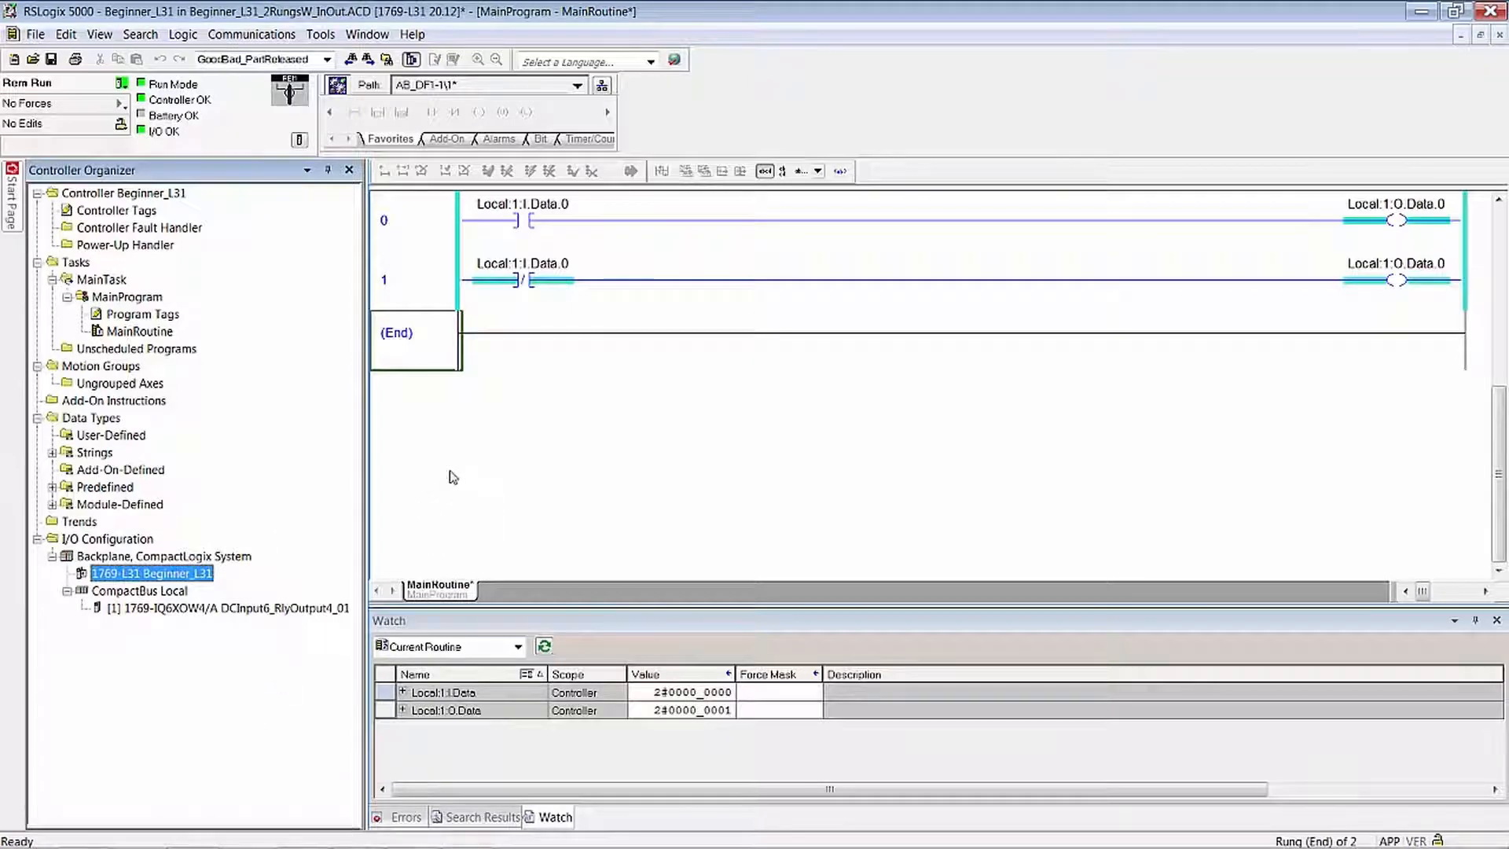
double_click(208, 576)
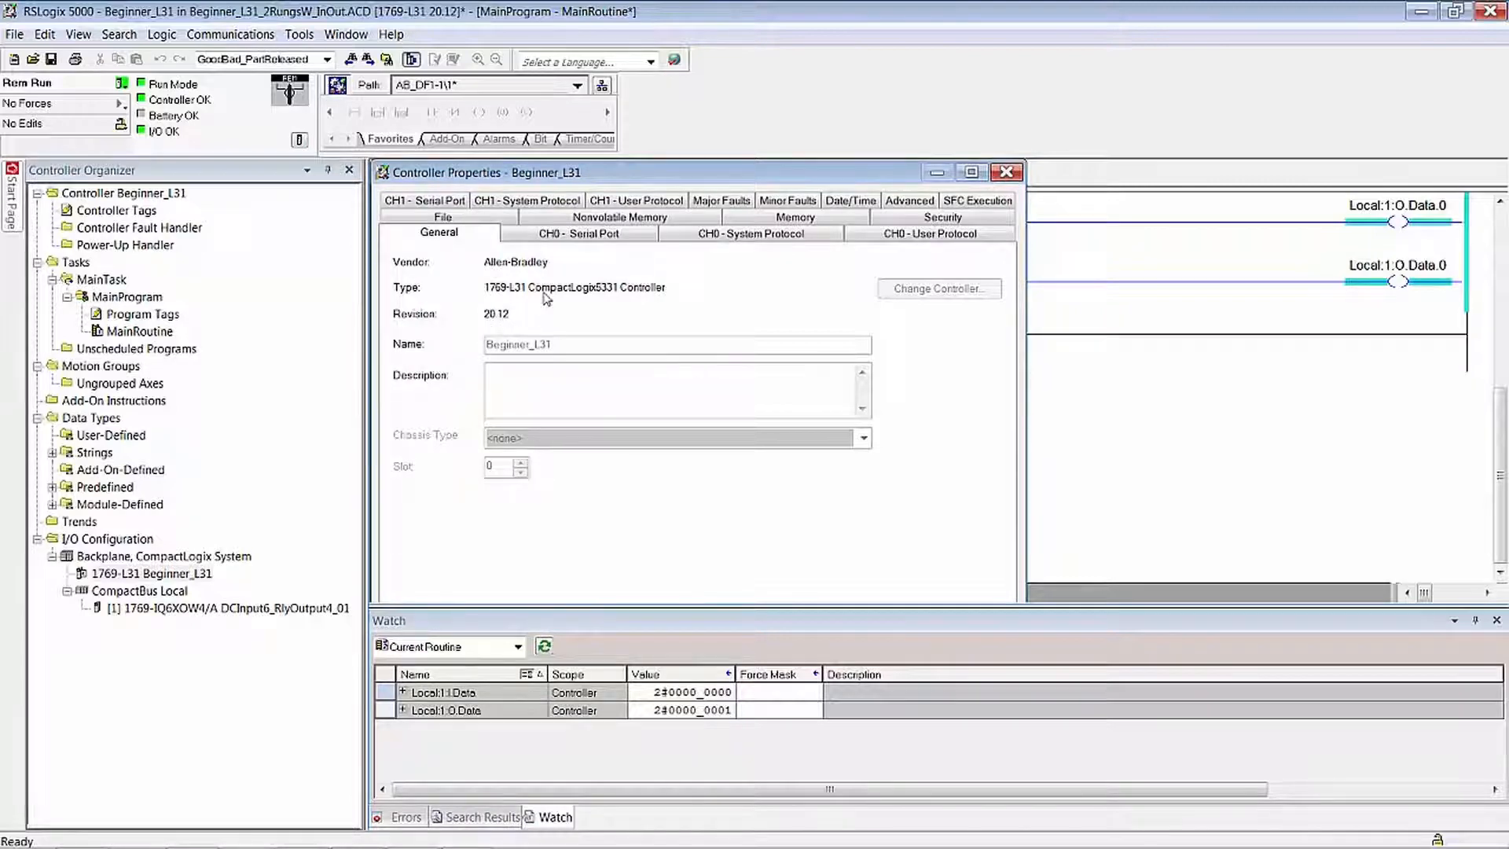
left_click(1007, 171)
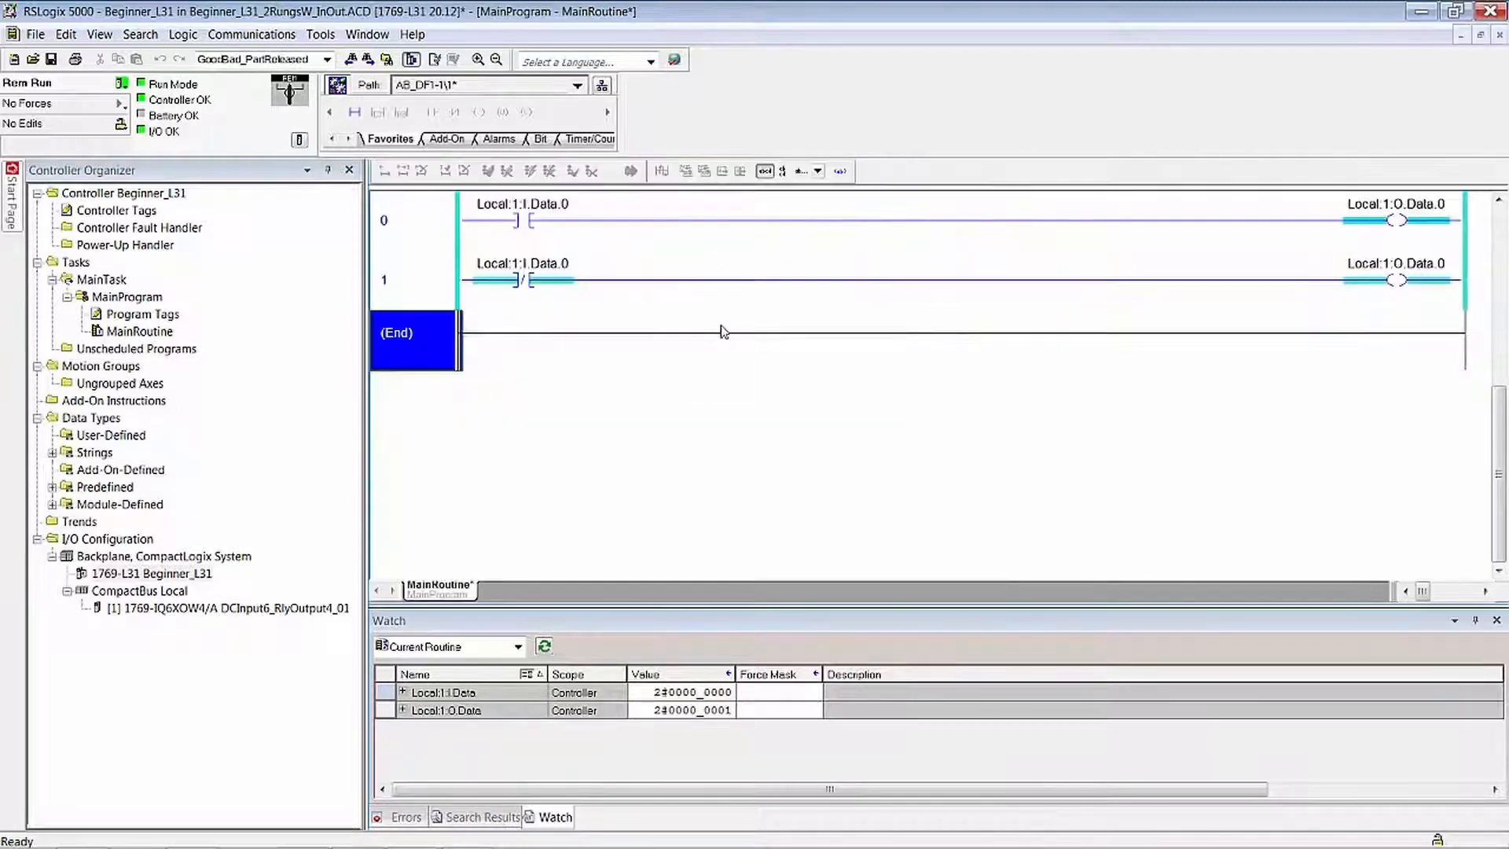
- View the RSLogix 5000 version information and close it
left_click(422, 41)
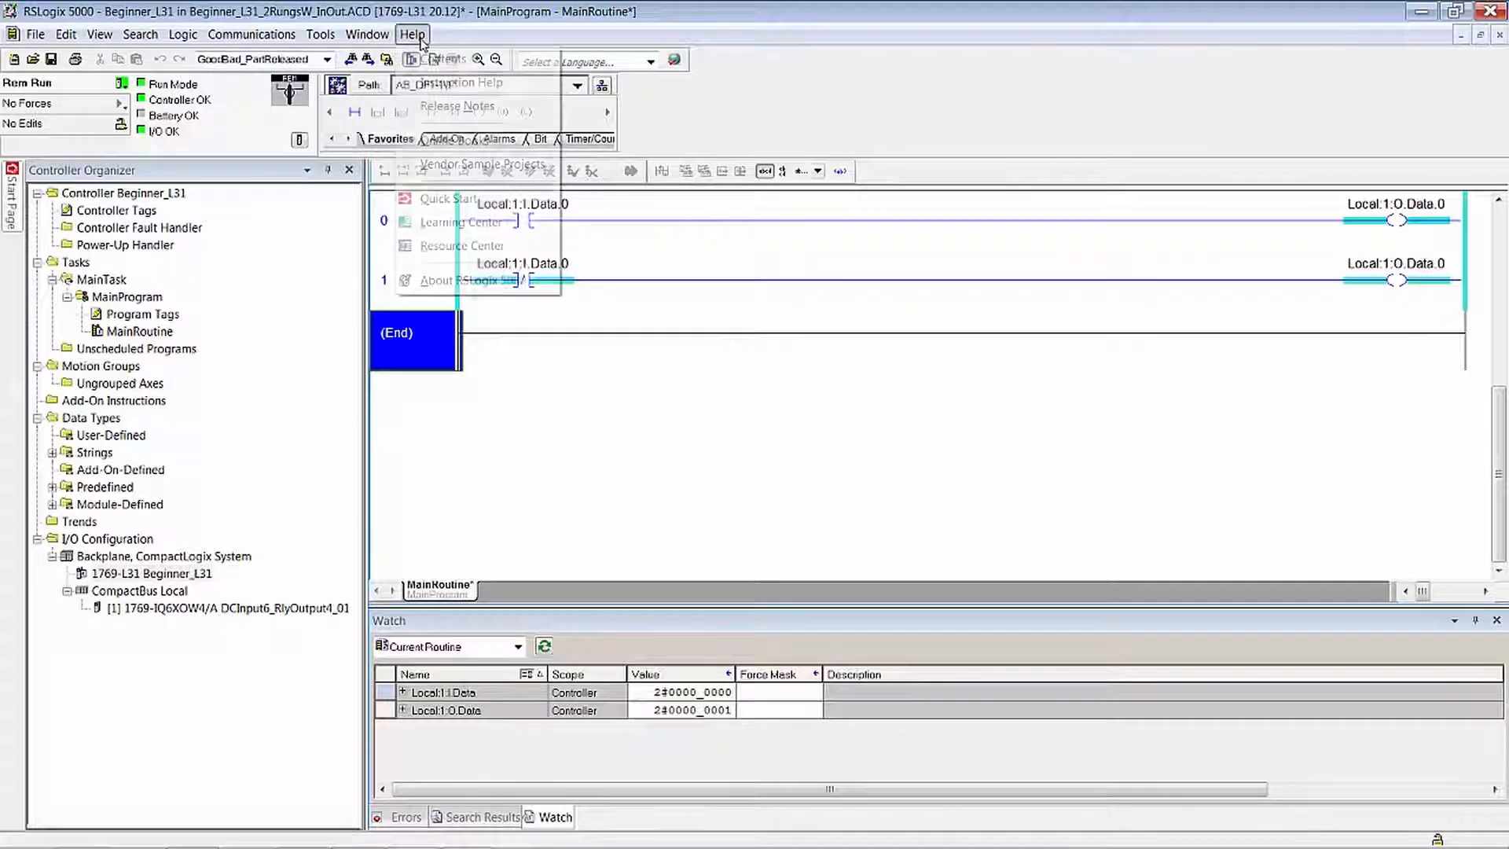
left_click(488, 287)
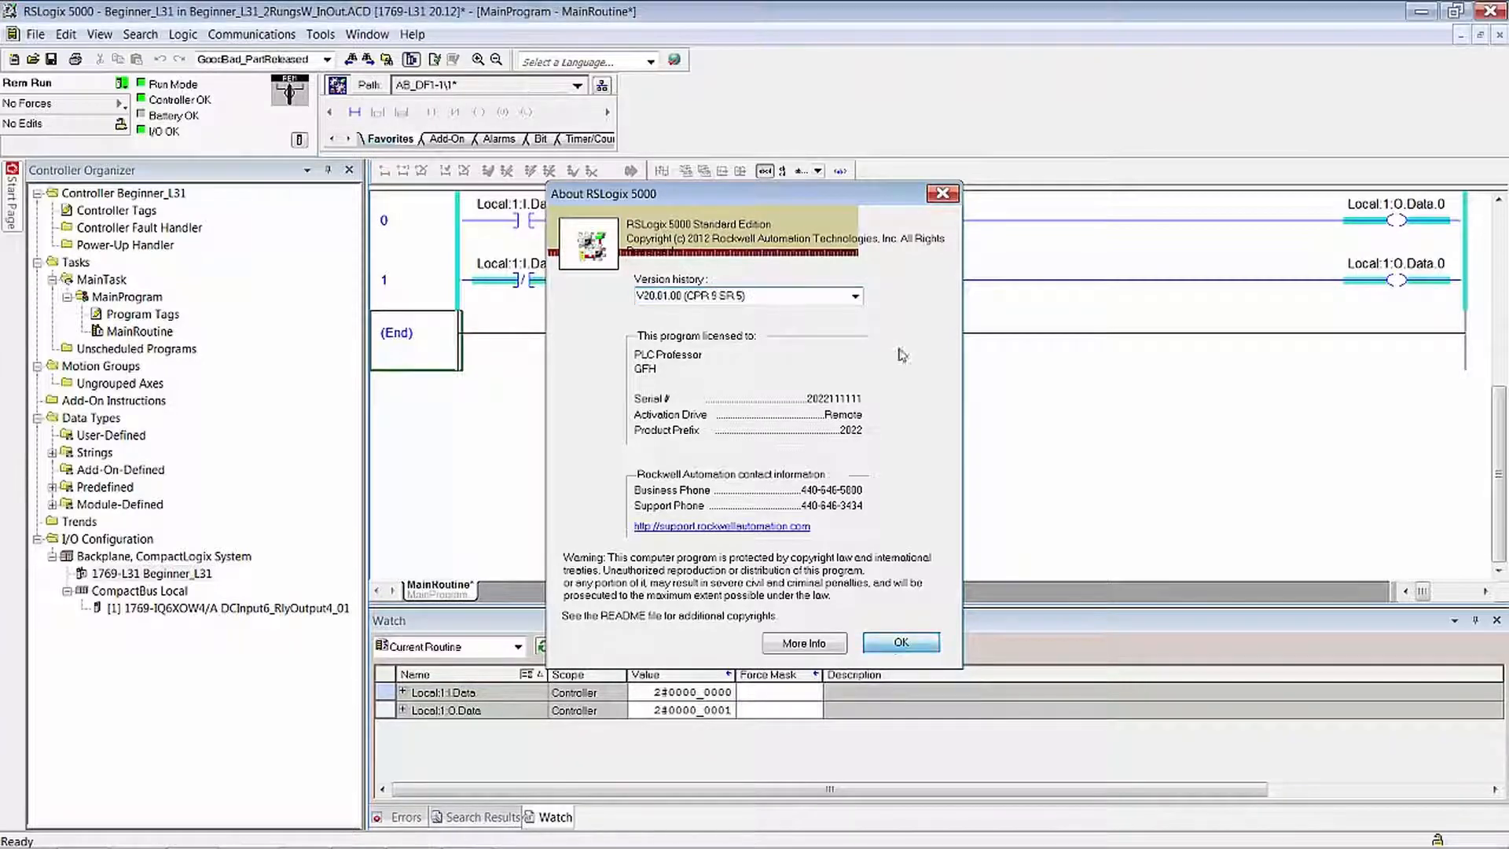
left_click(901, 643)
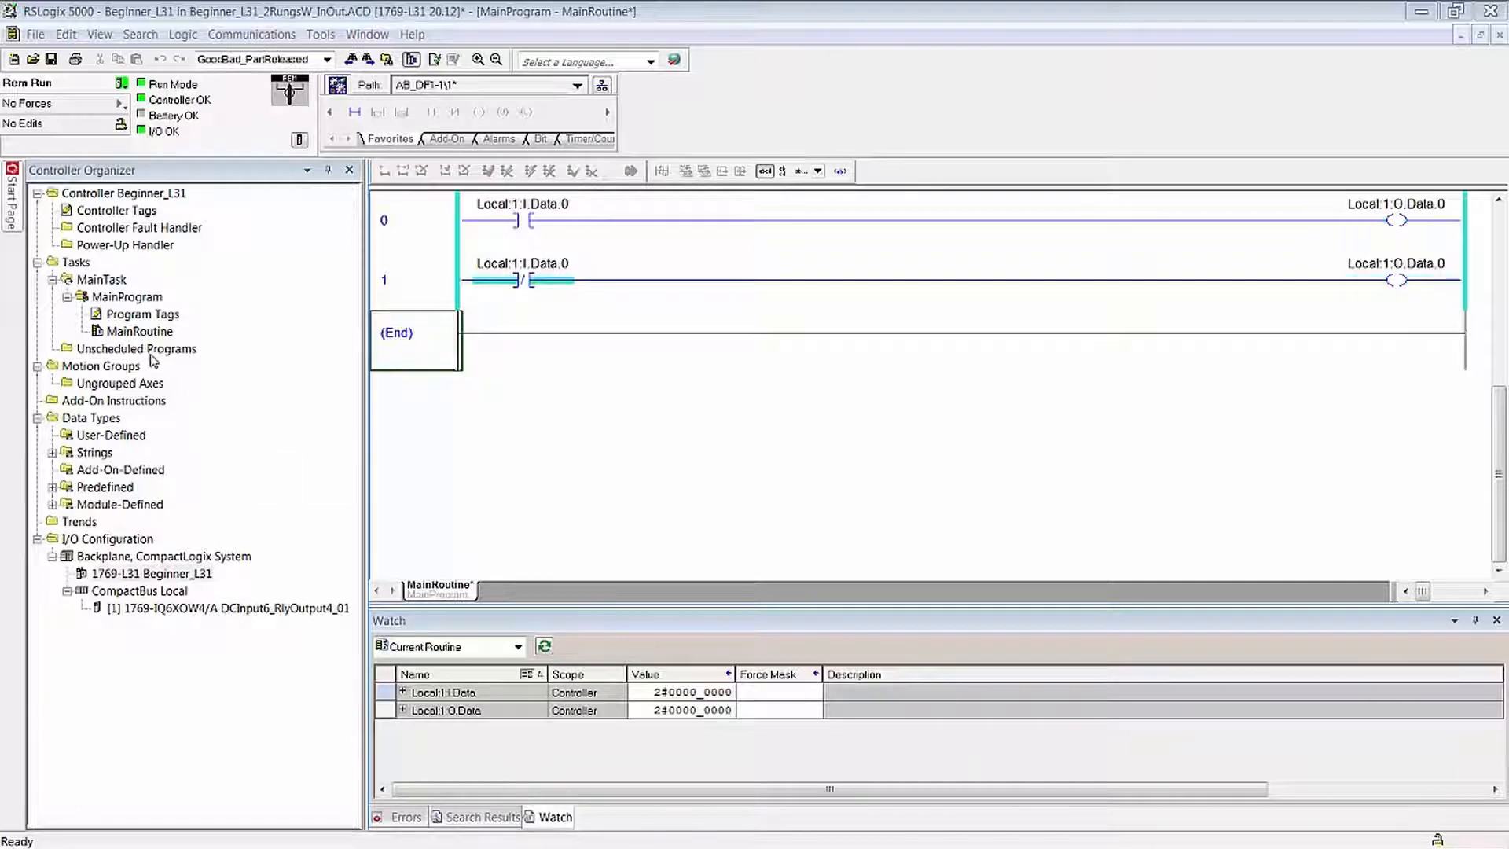
- Reset the maximum scan time in MainProgram's properties and move that window clear of the ladder rungs
left_click(114, 303)
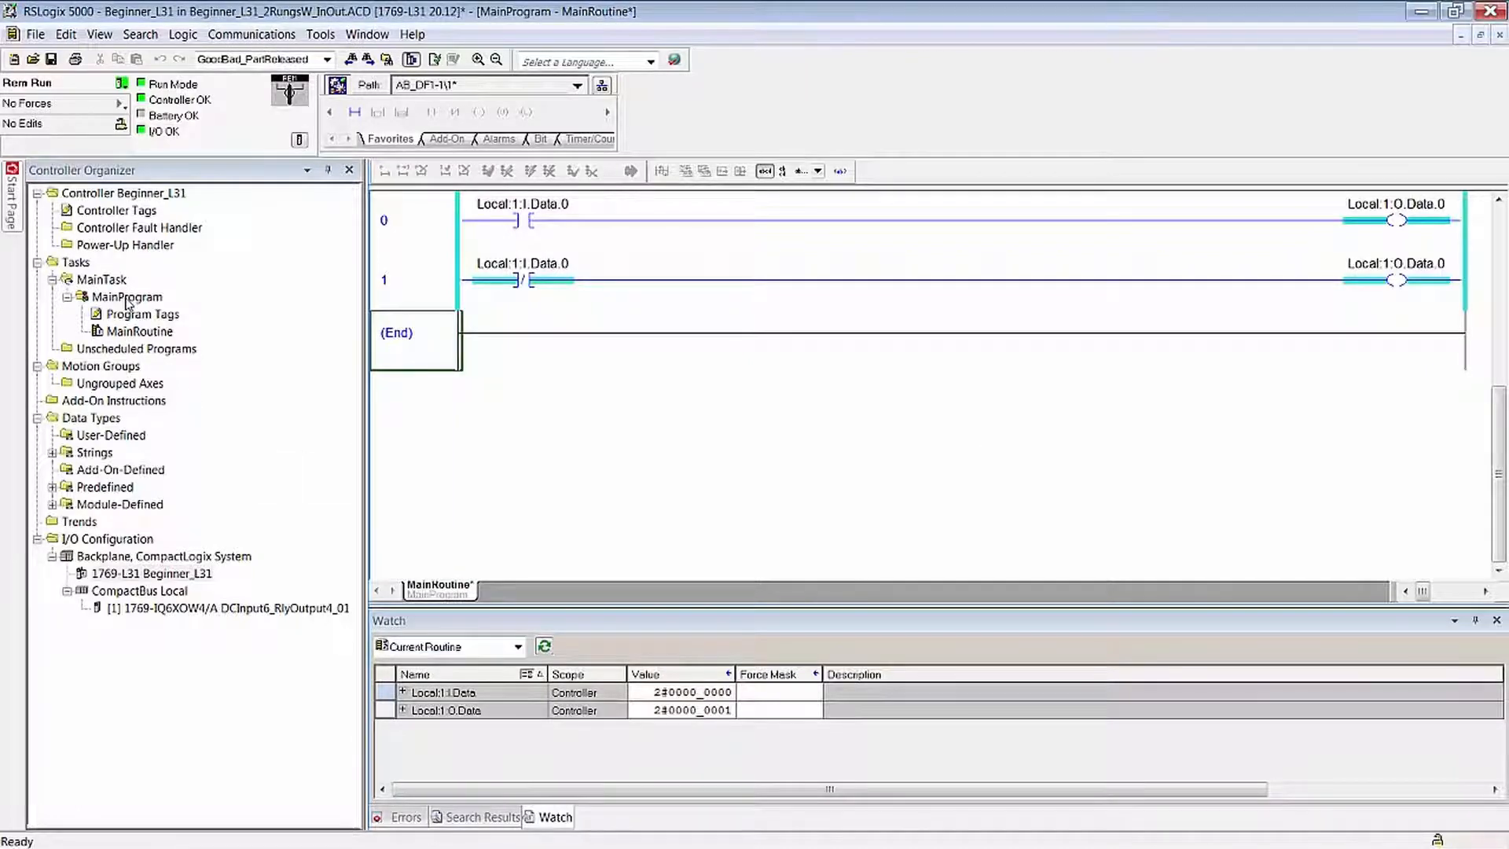
right_click(114, 301)
left_click(236, 833)
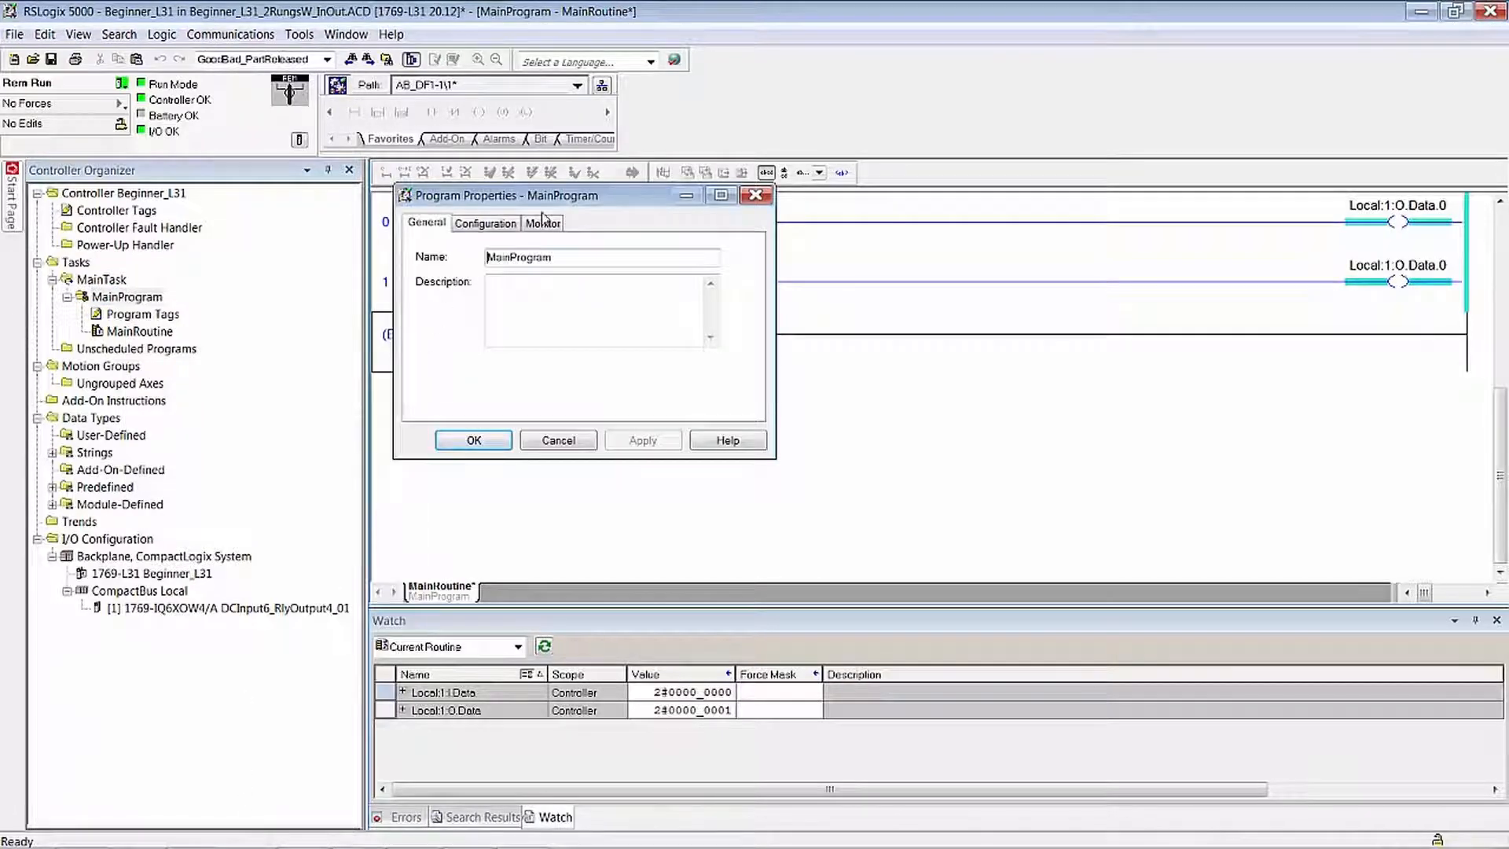
left_click(542, 224)
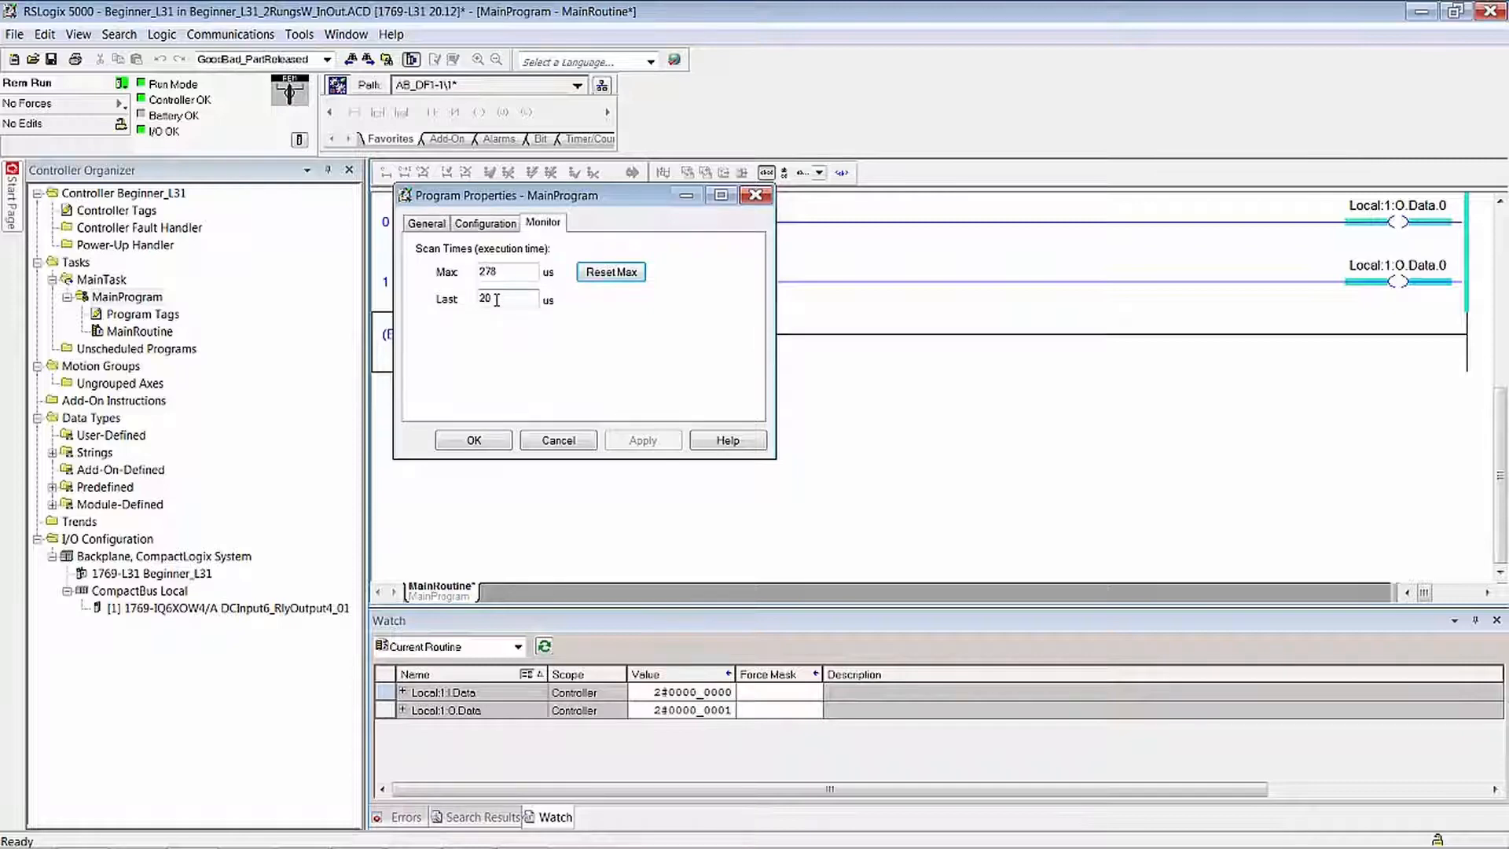
left_click(613, 273)
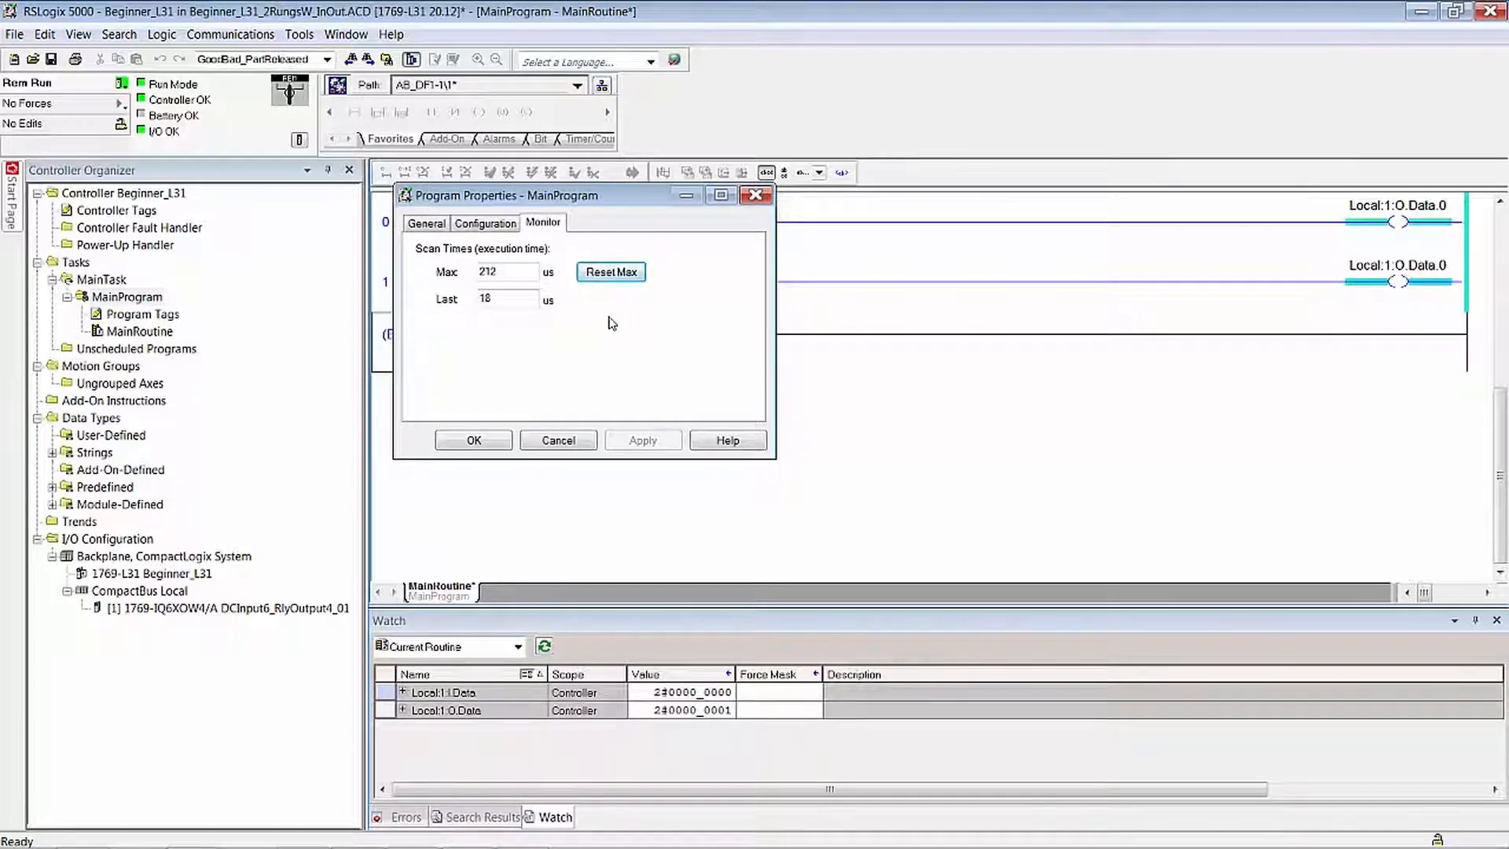
left_click_drag(582, 195, 655, 394)
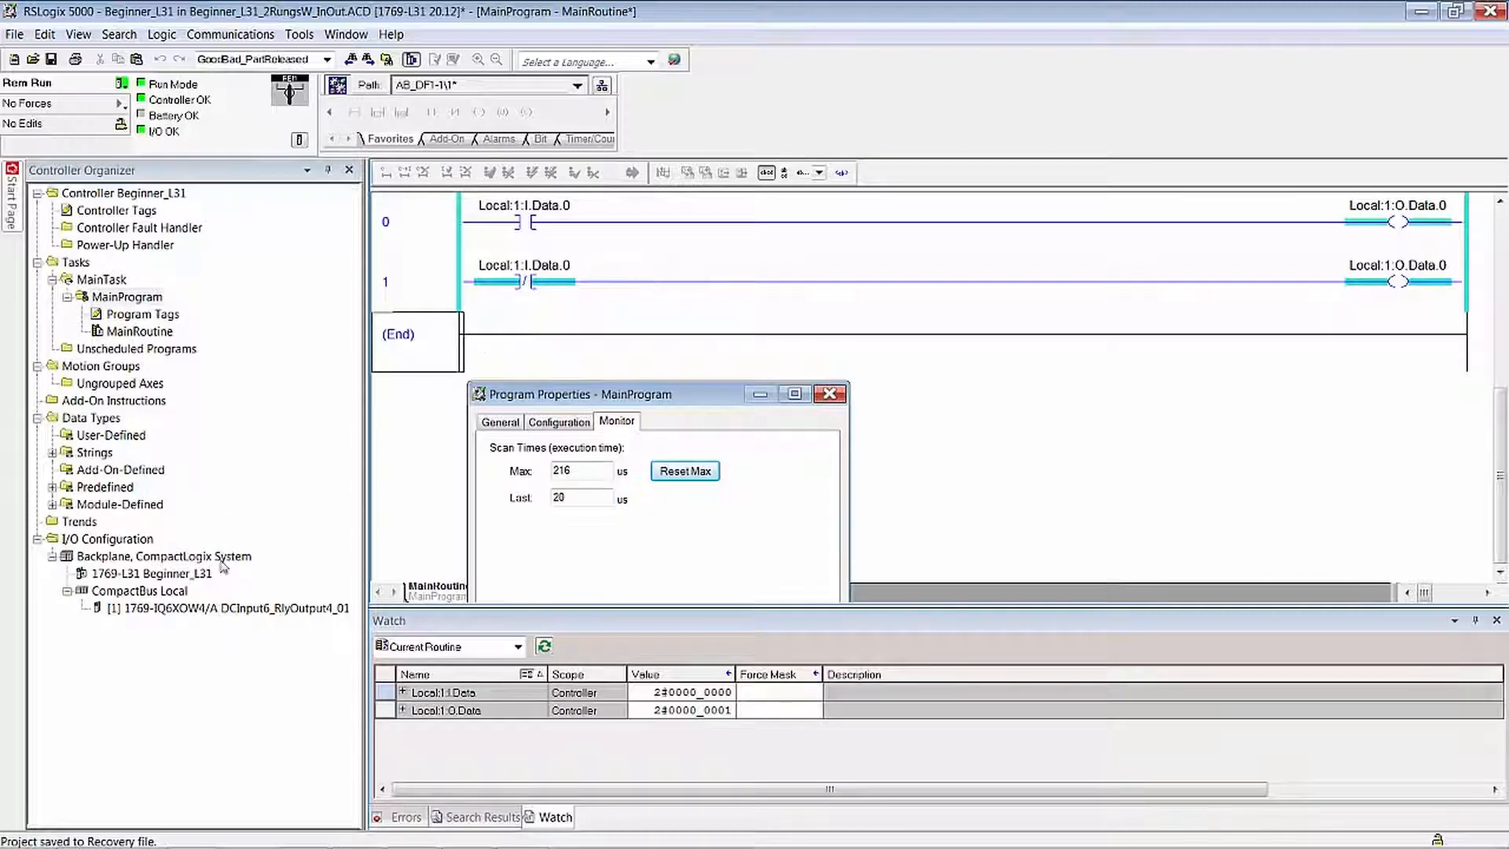
- Set the 1769-IQ6XOW4 module's requested packet interval to 5.0 ms and apply the change online
left_click(215, 609)
right_click(215, 609)
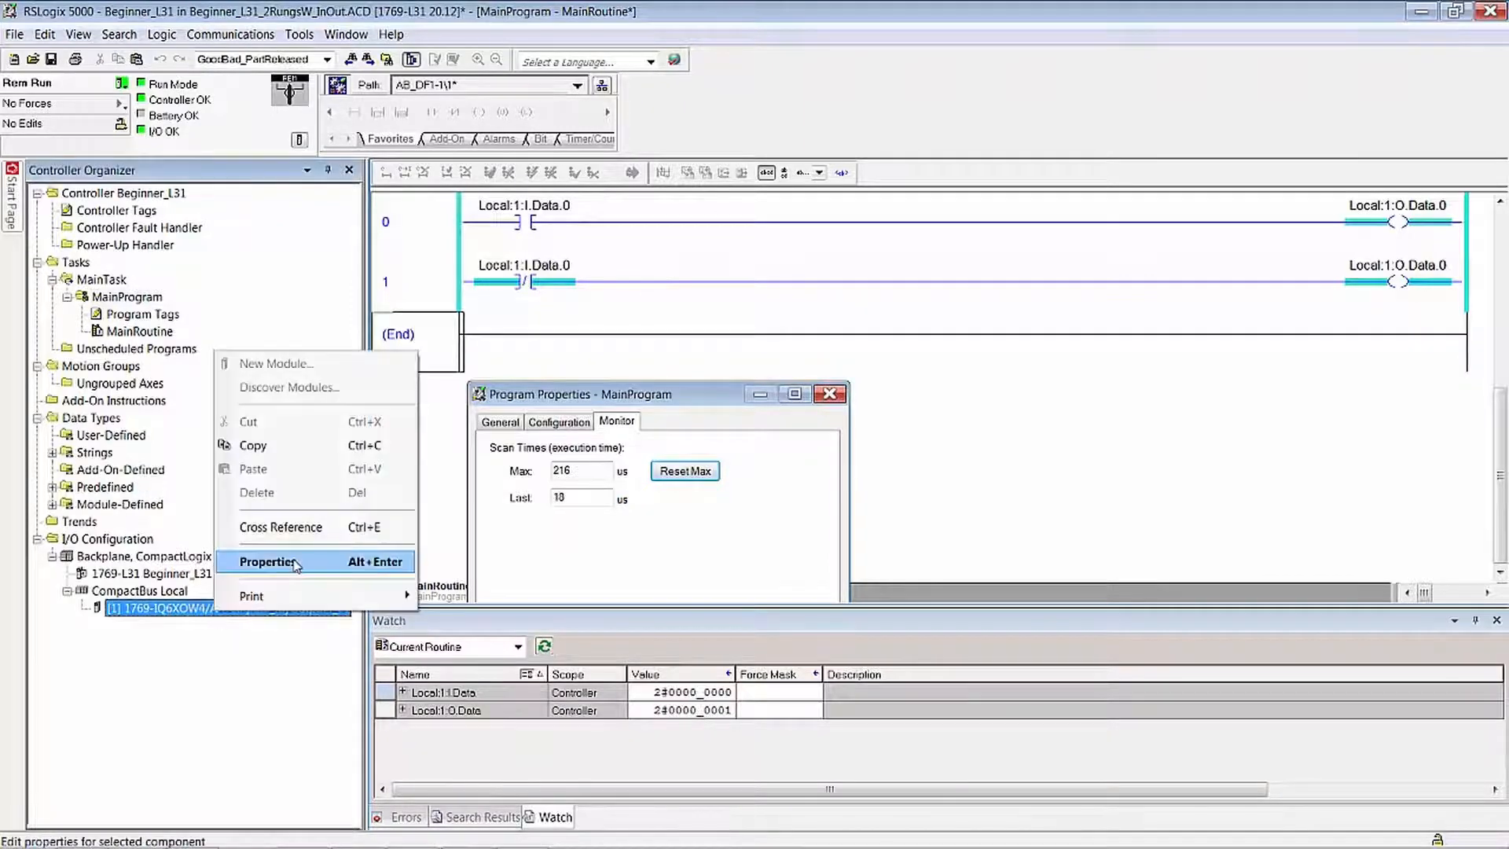
left_click(296, 562)
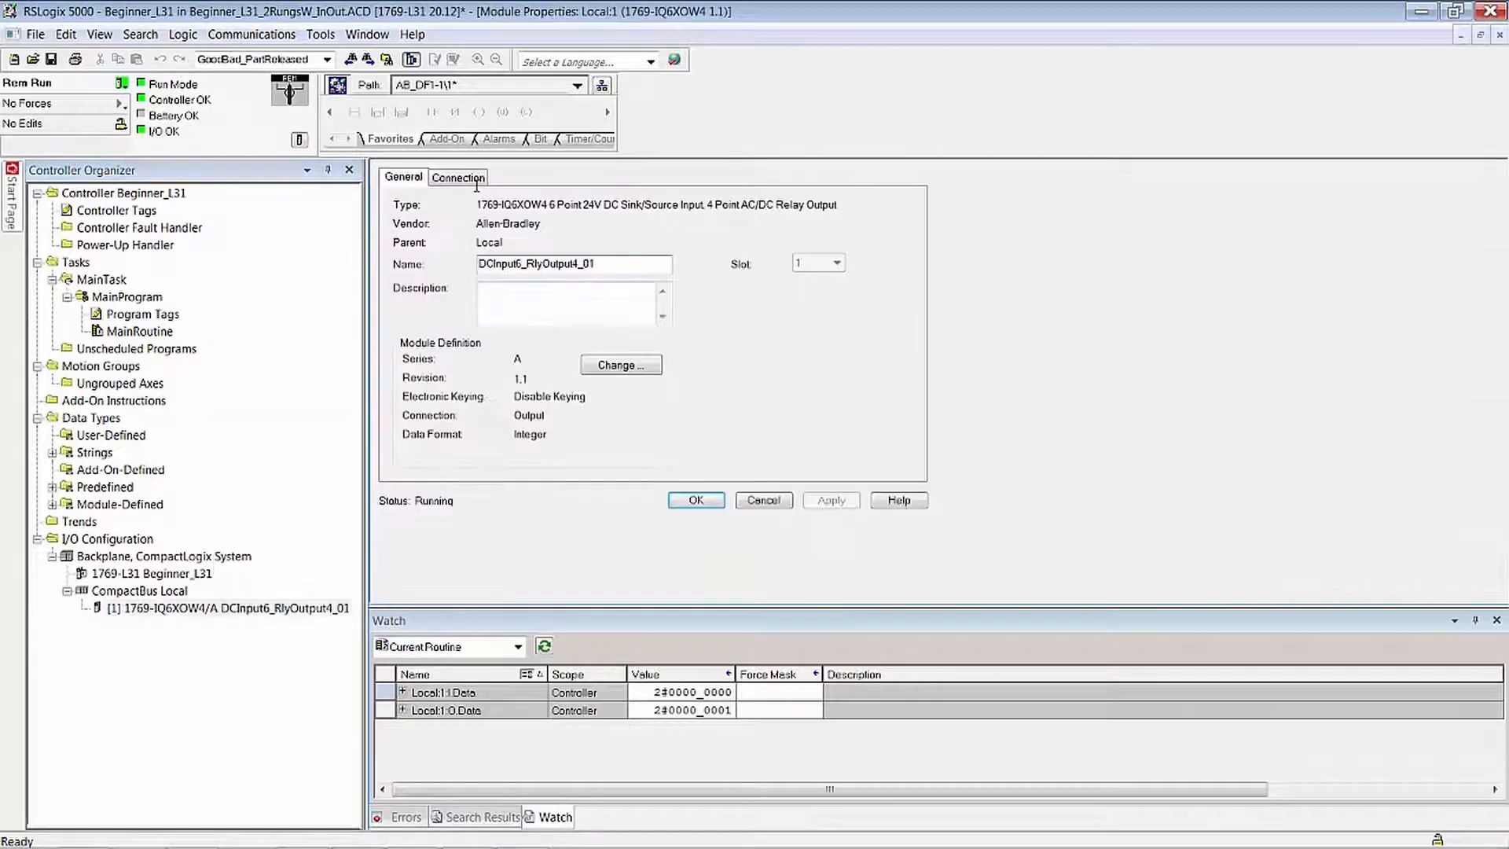
left_click(475, 184)
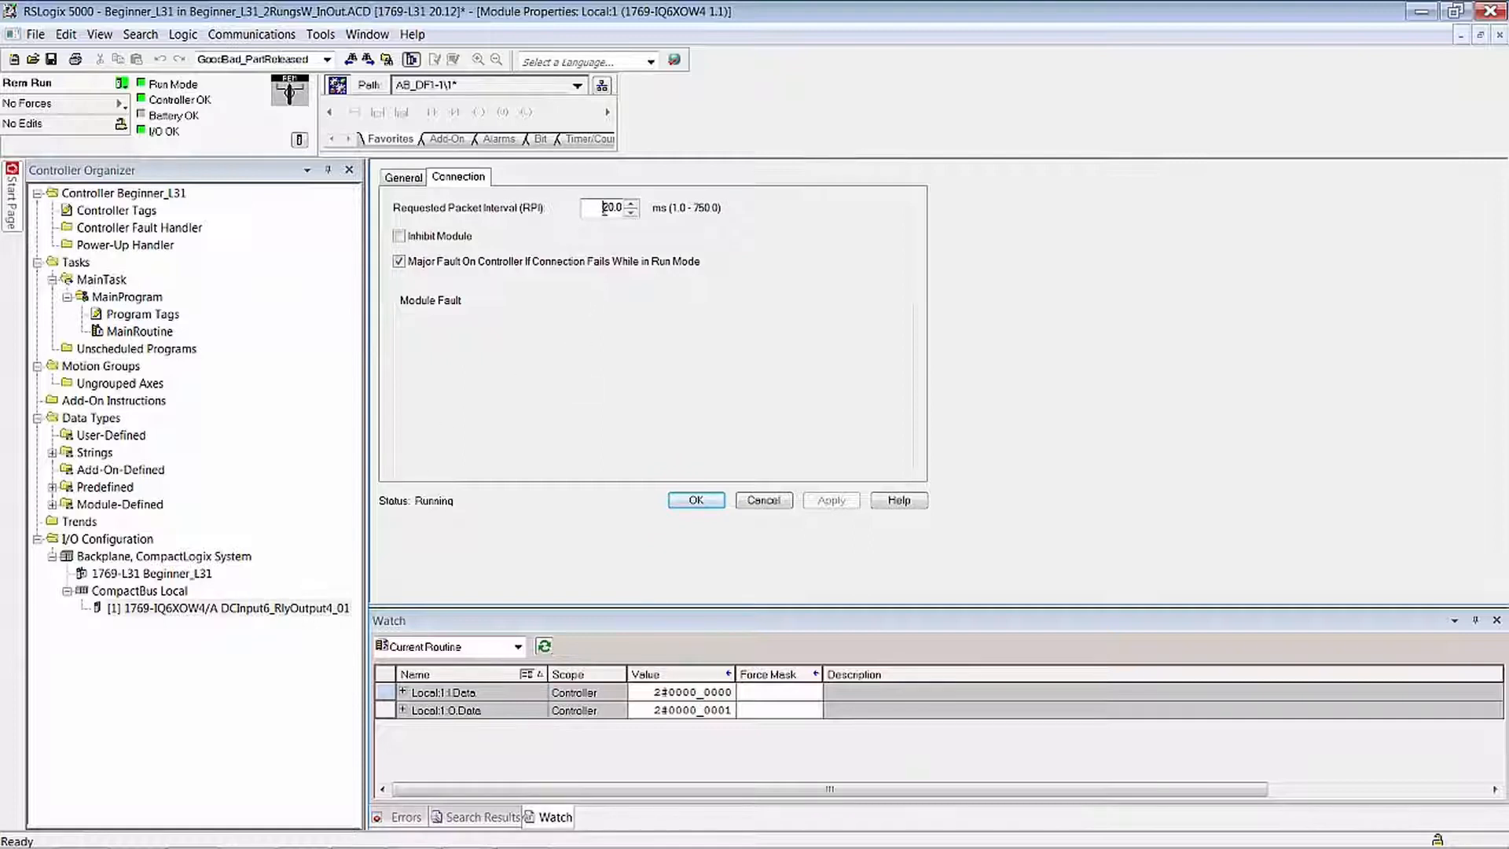
left_click_drag(603, 208, 616, 208)
type("5")
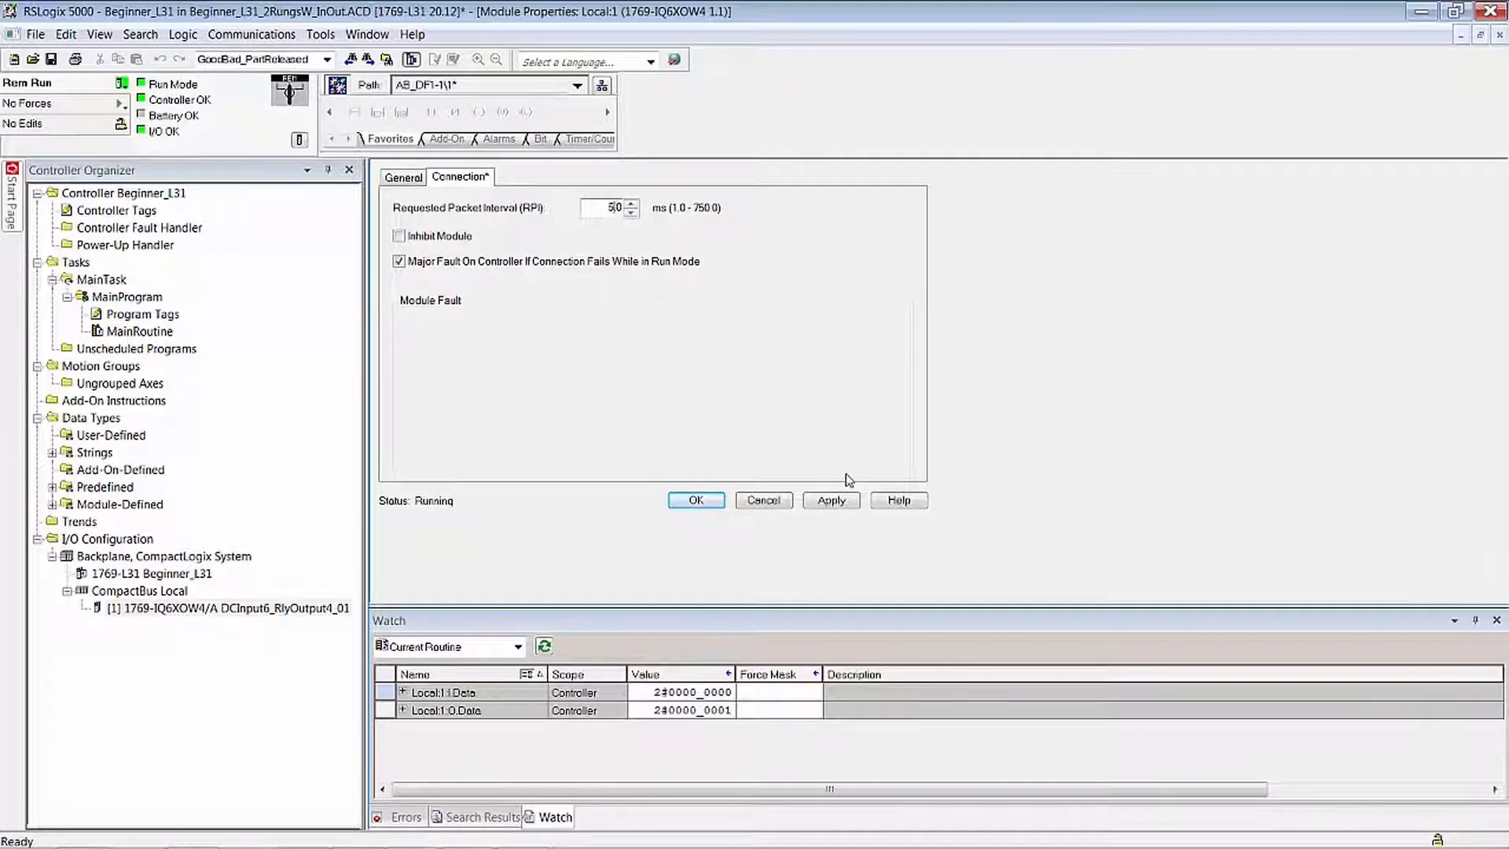
left_click(833, 502)
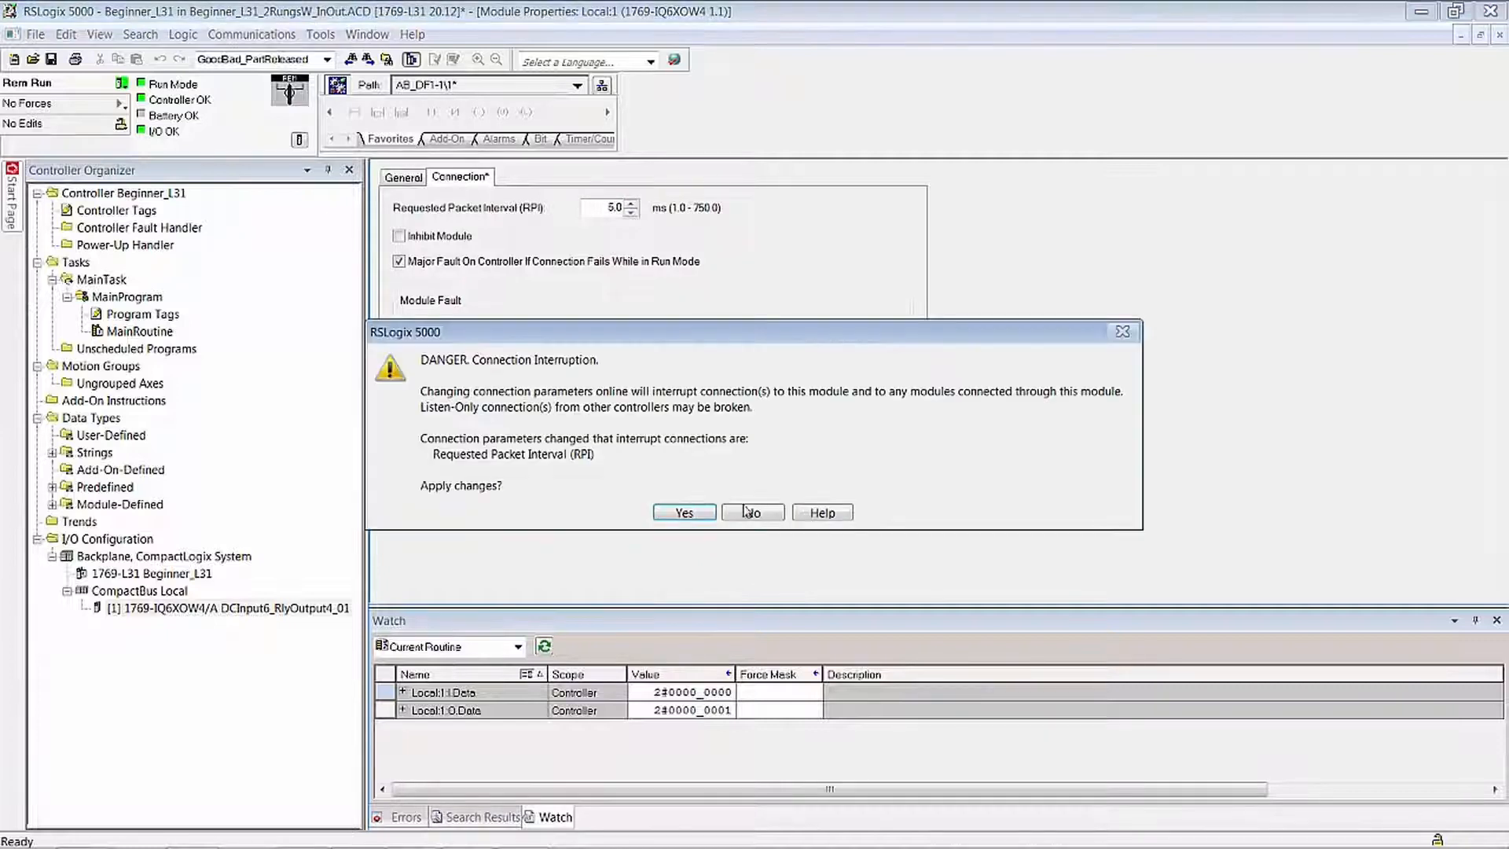
left_click(684, 513)
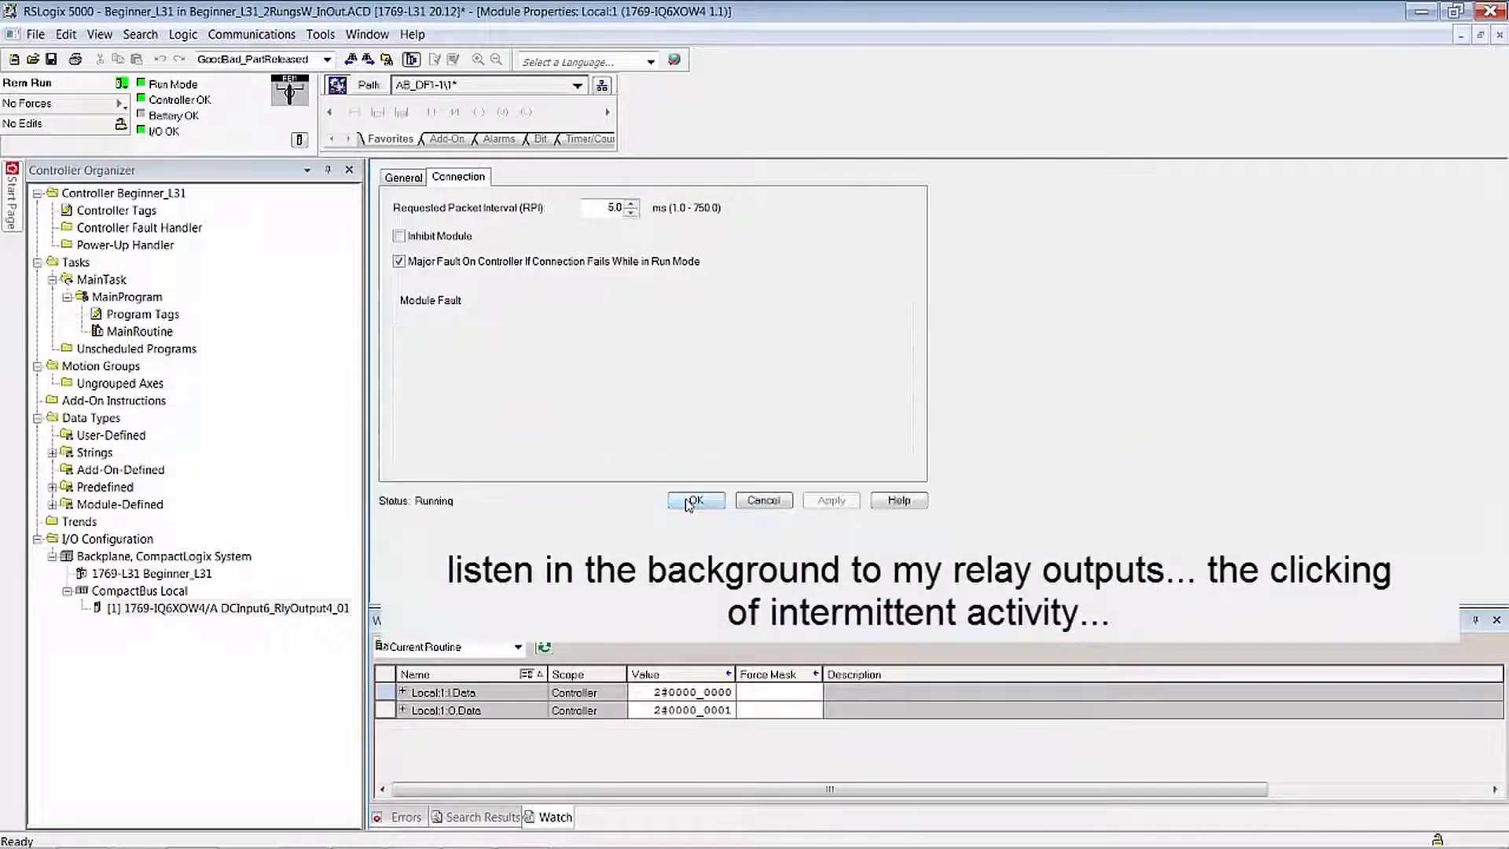
left_click(689, 503)
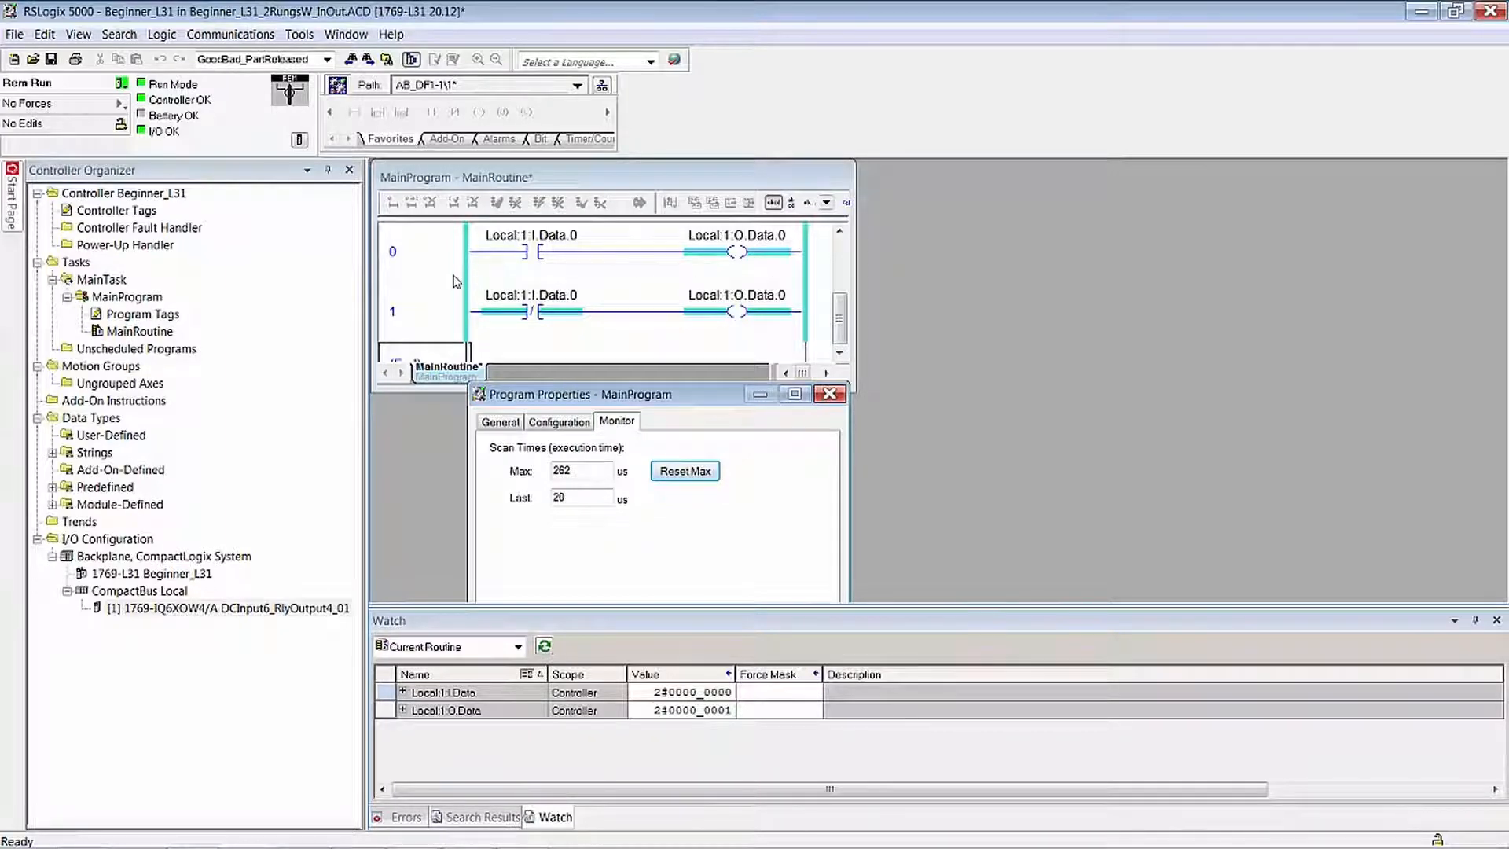
- Change the 1769-IQ6XOW4 module's requested packet interval to 1.0 ms and accept the connection interruption
right_click(203, 605)
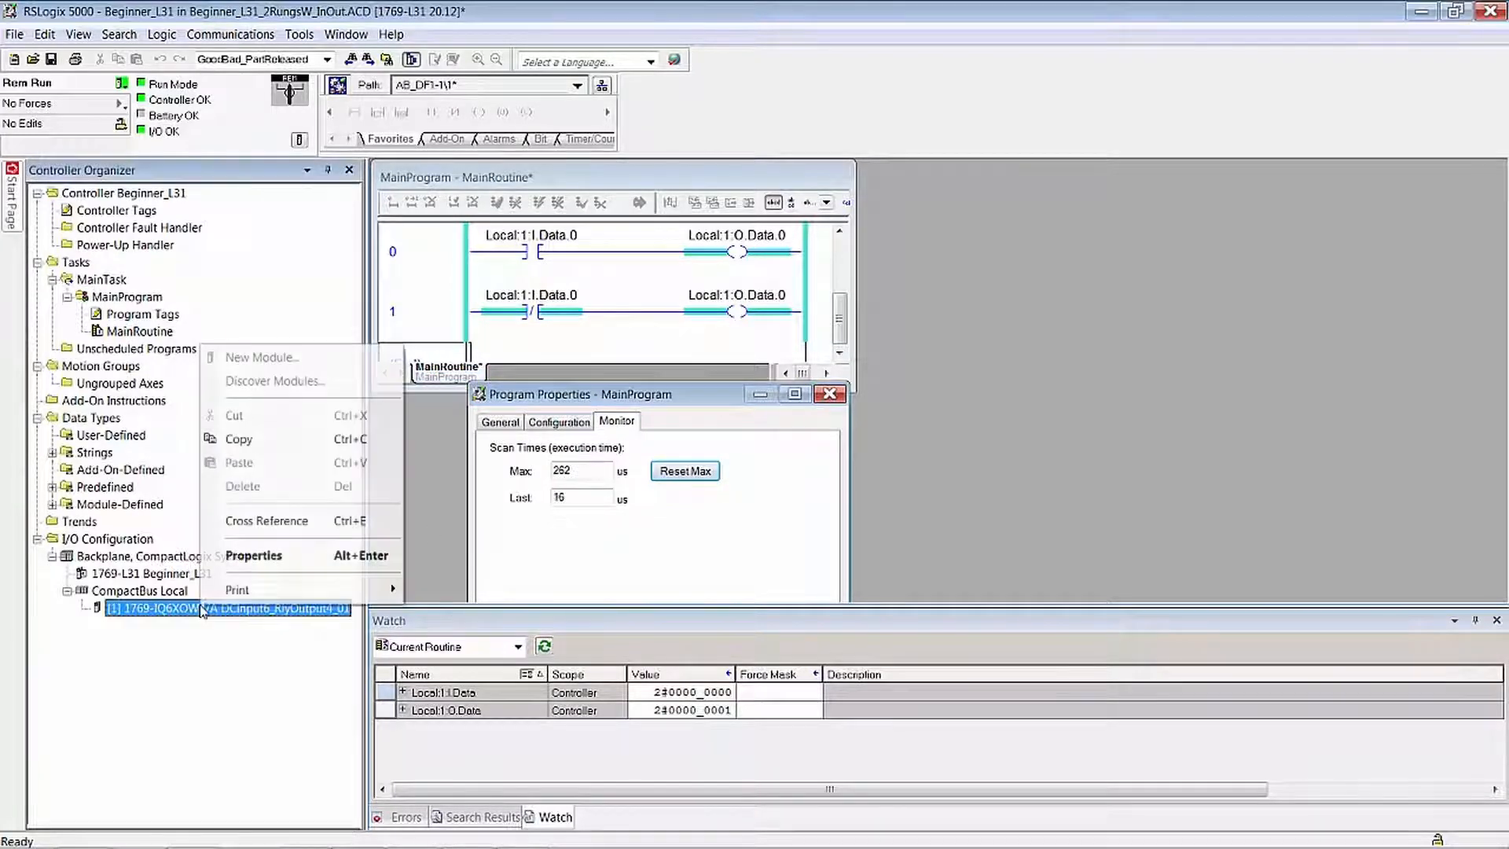
left_click(275, 555)
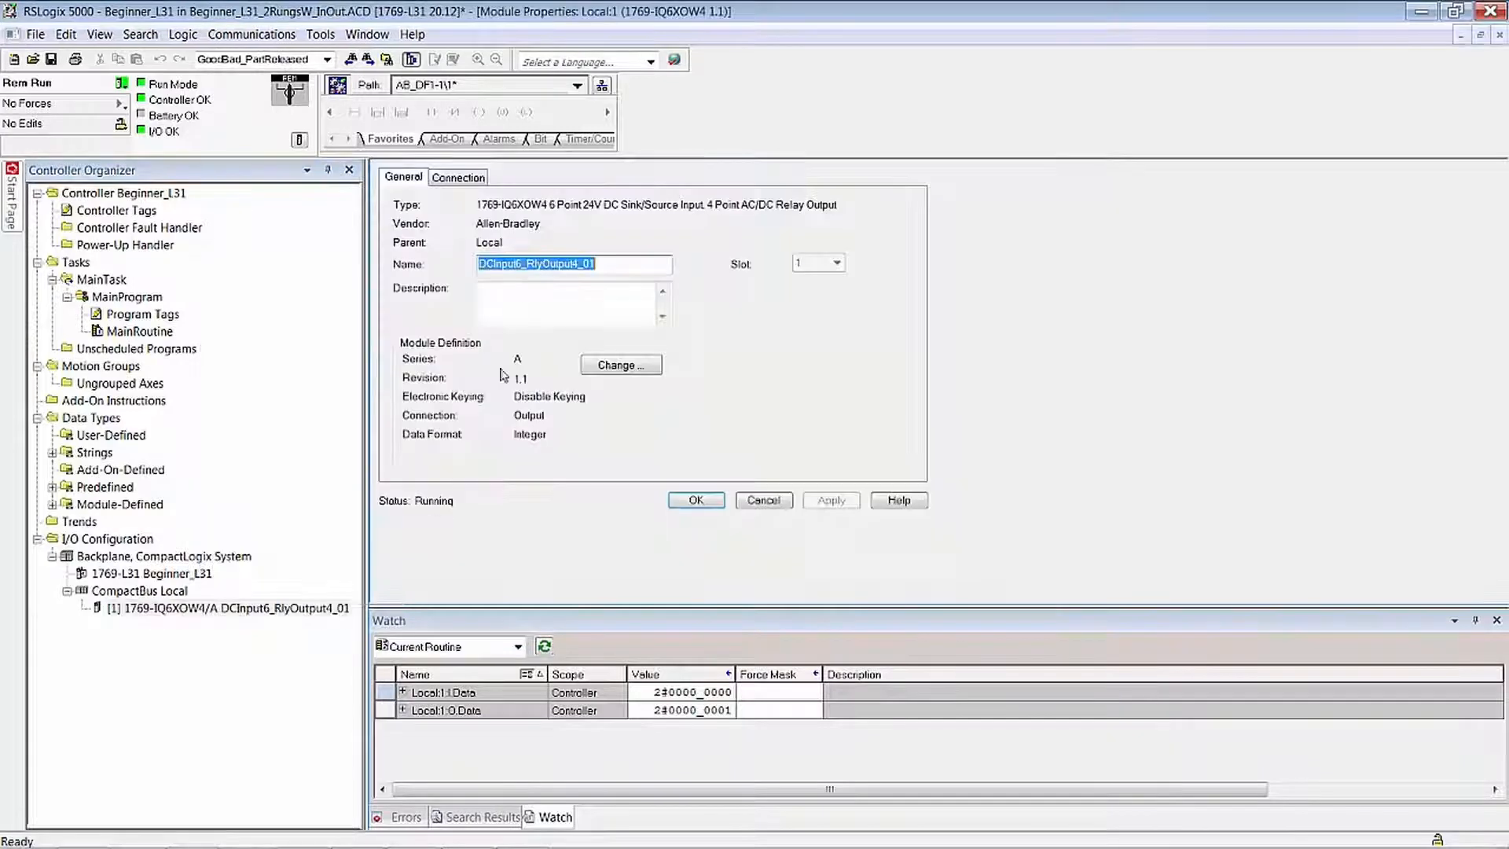
left_click(474, 178)
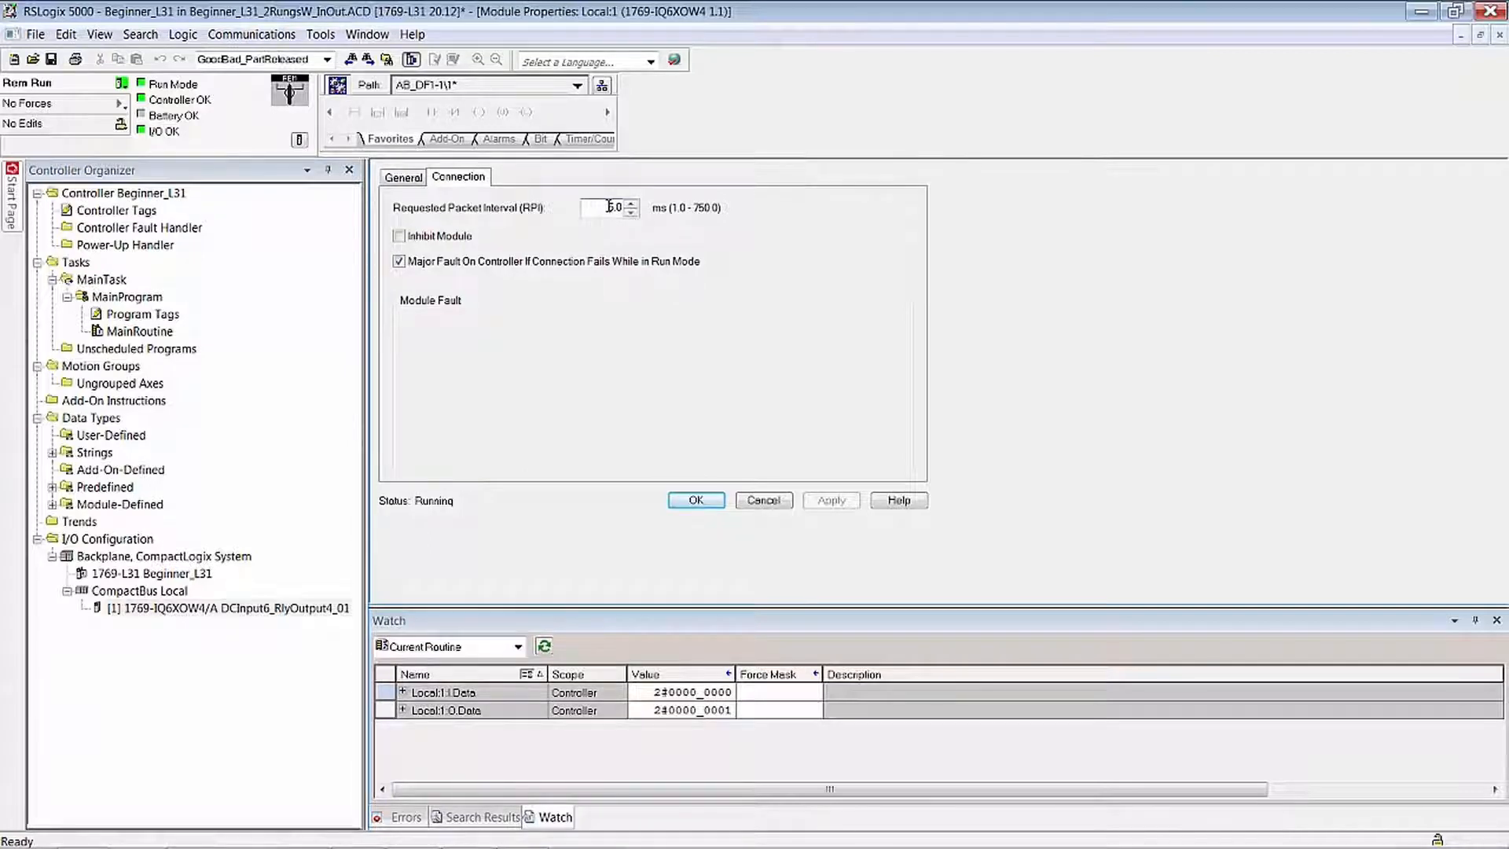
left_click_drag(609, 206, 616, 206)
type("1")
key("Return")
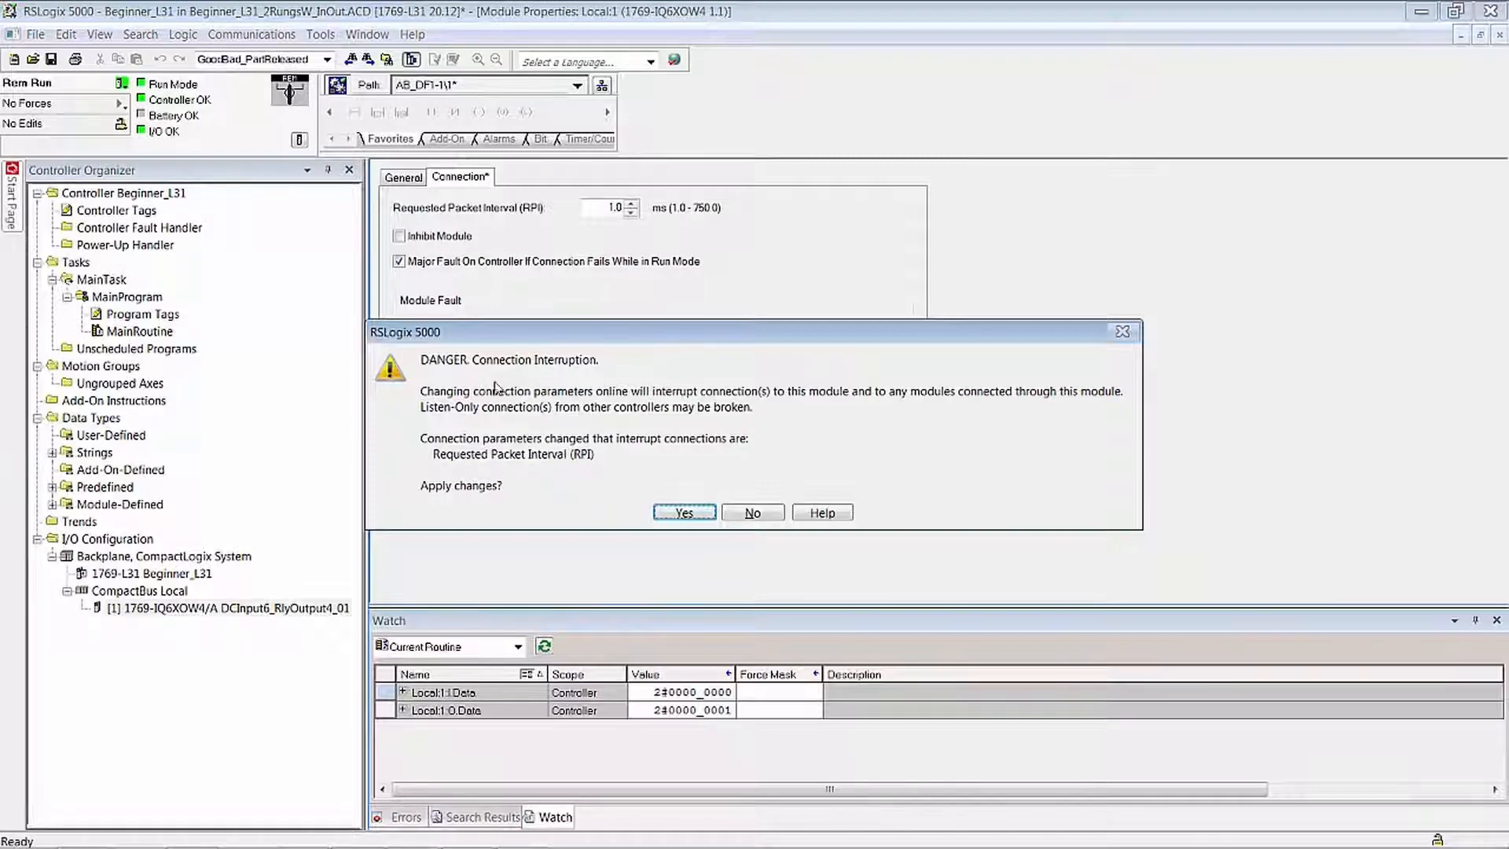
left_click(683, 513)
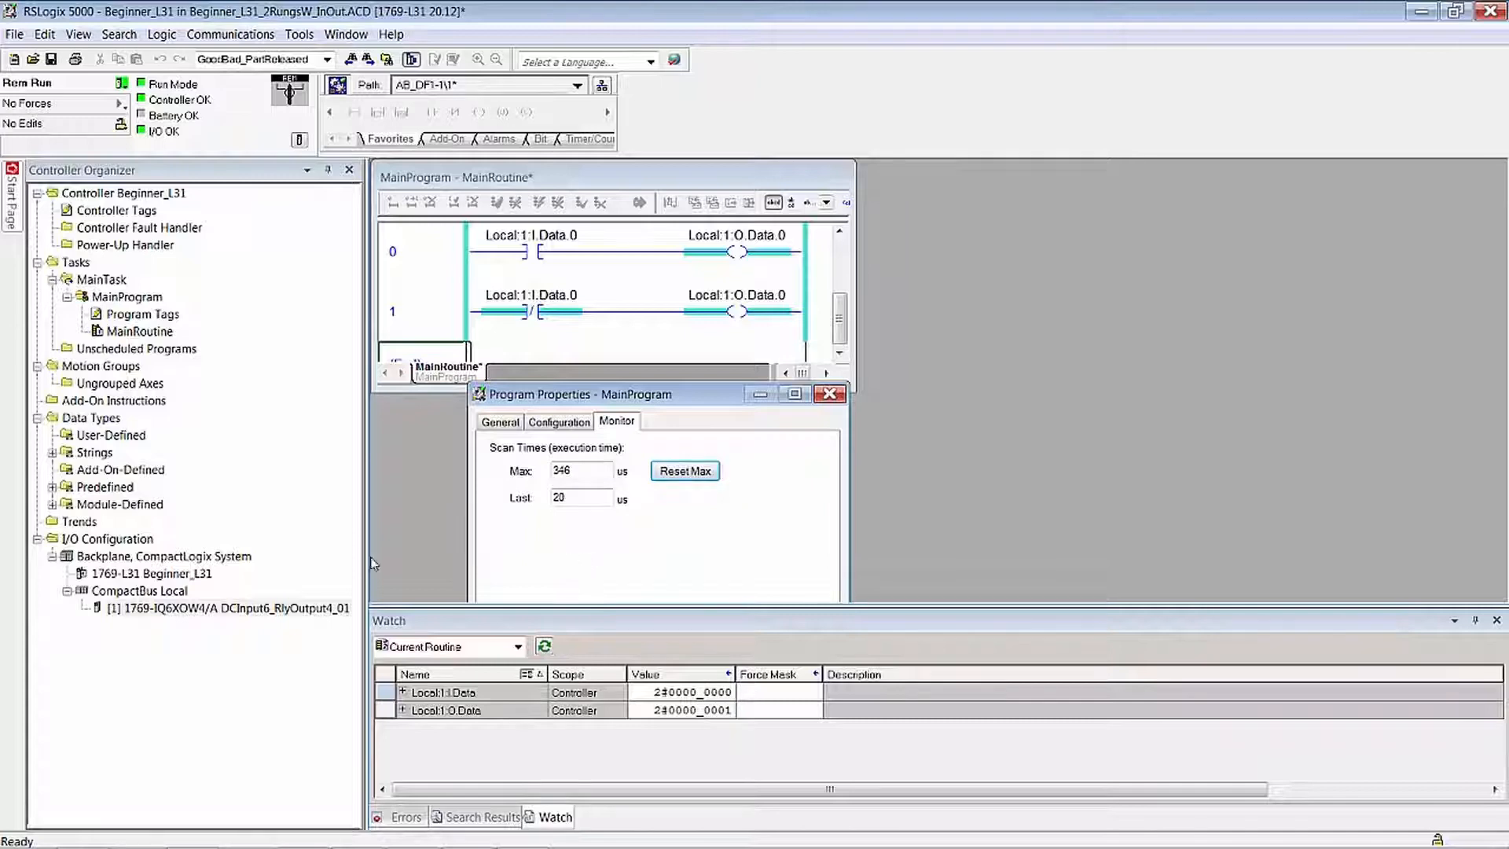
- Show the 1769-IQ6XOW4 module's connection settings beside MainProgram's scan times and reset the maximum scan time
right_click(256, 608)
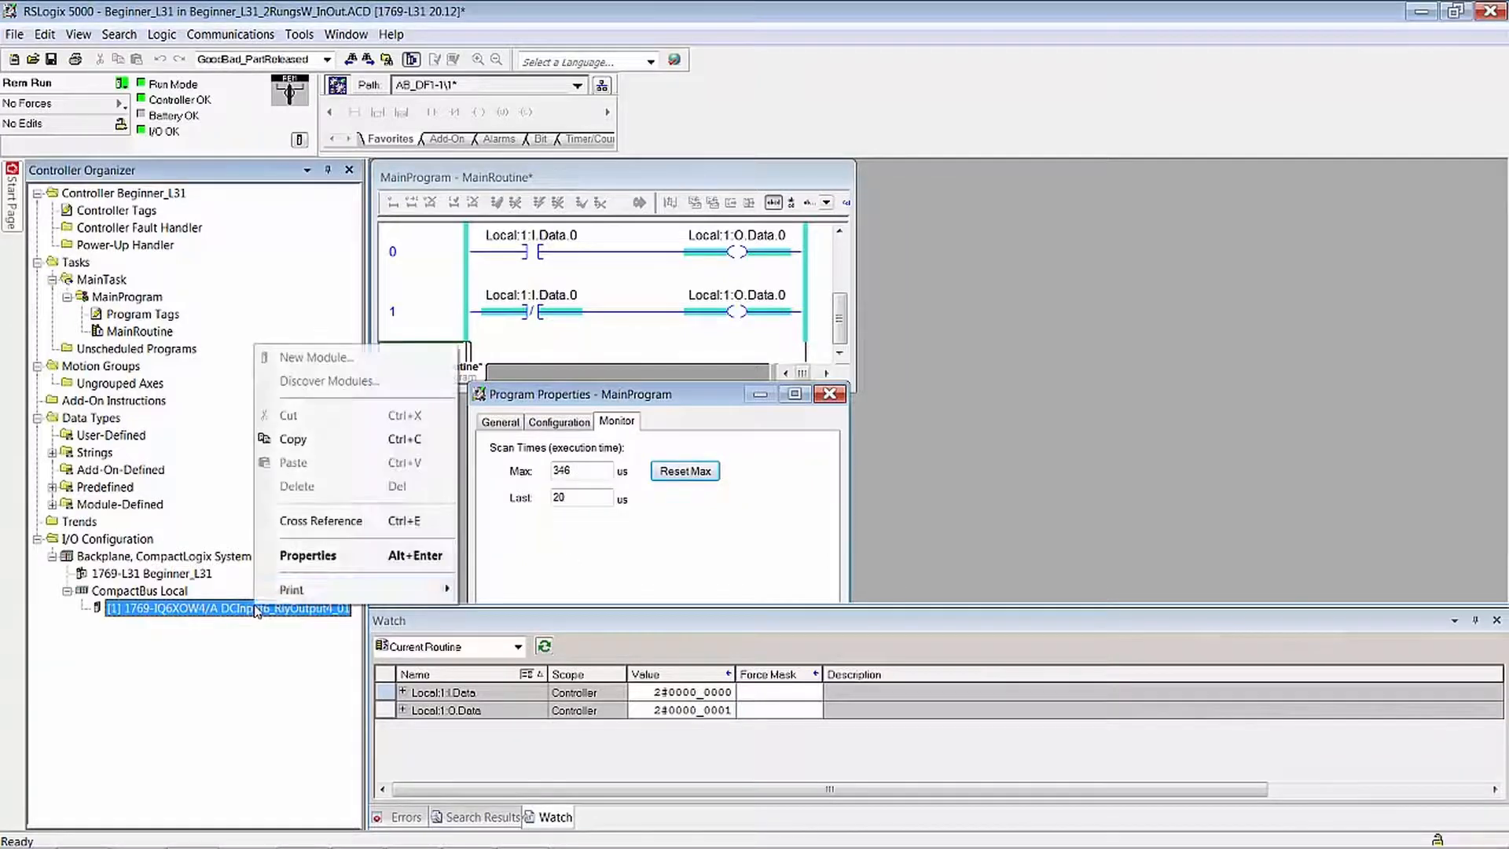
left_click(330, 560)
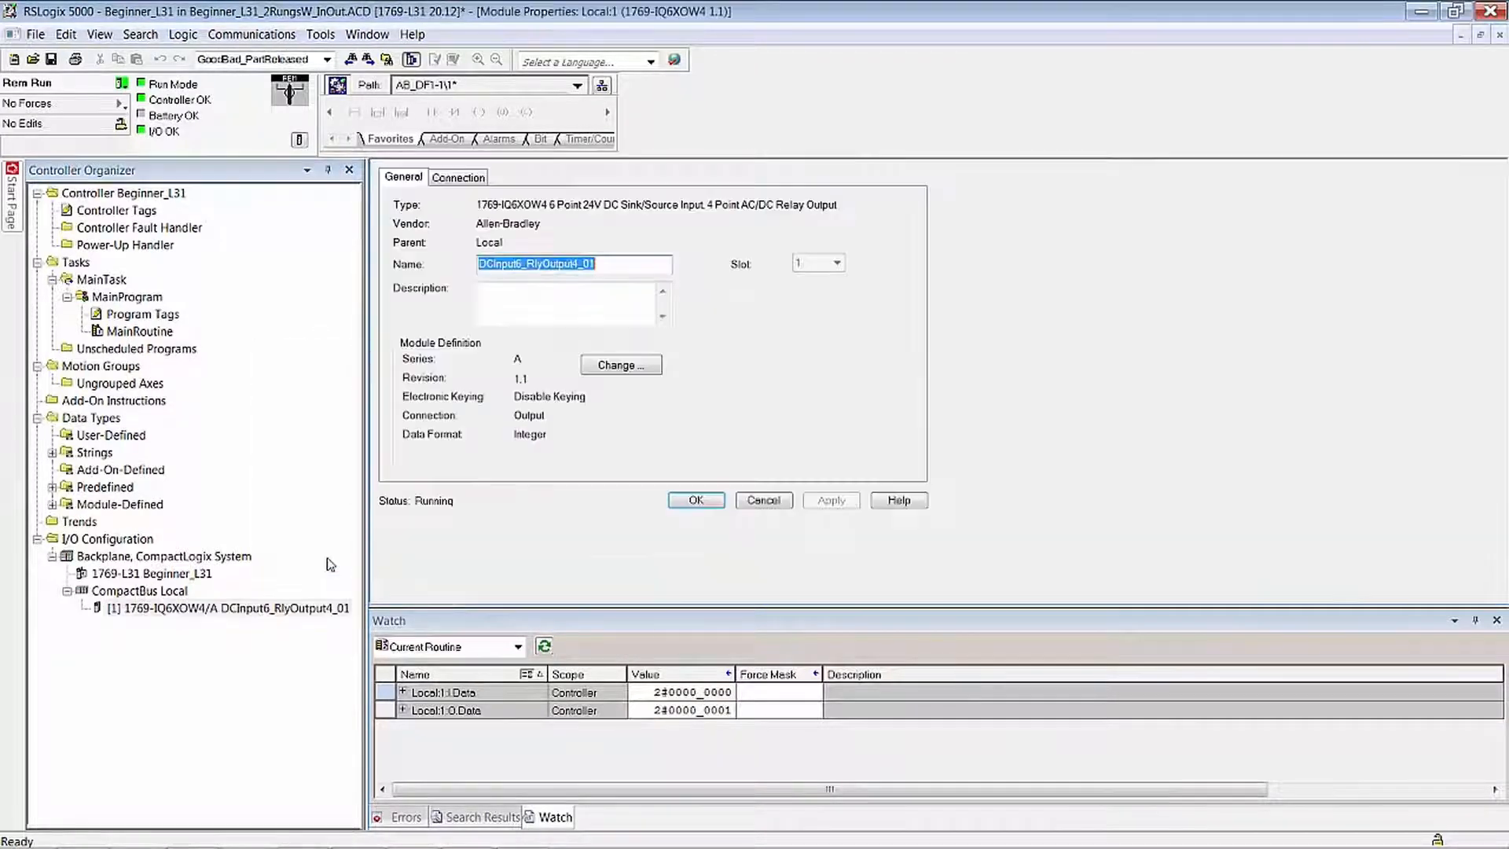
left_click(477, 180)
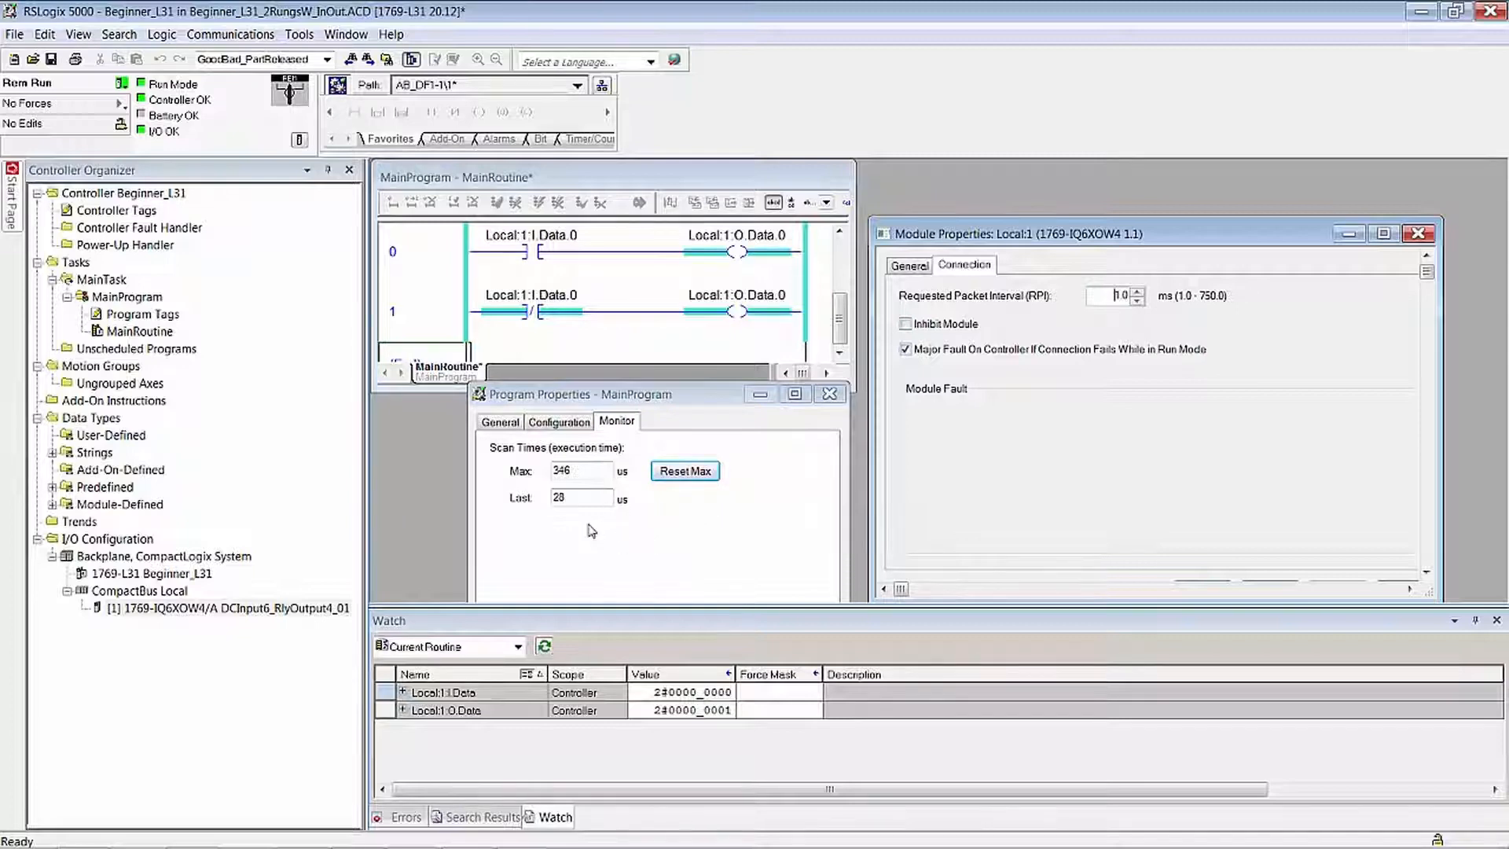
left_click(682, 474)
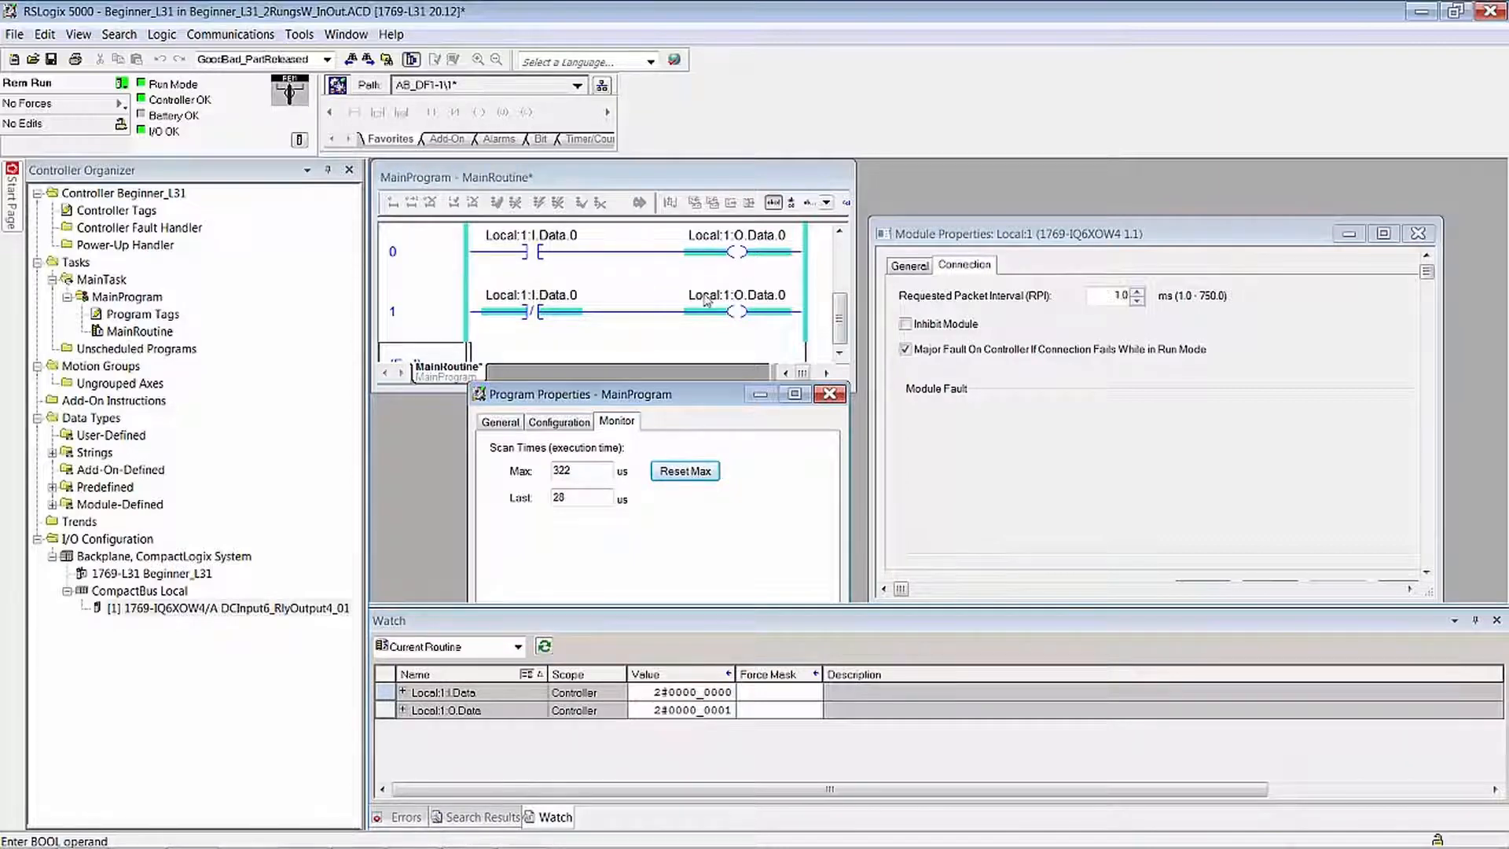
- Enlarge the MainRoutine window, move rung 0 below rung 1, and finalize the edits in the program
mouse_move(705, 301)
left_click(442, 314)
left_click_drag(854, 386, 991, 495)
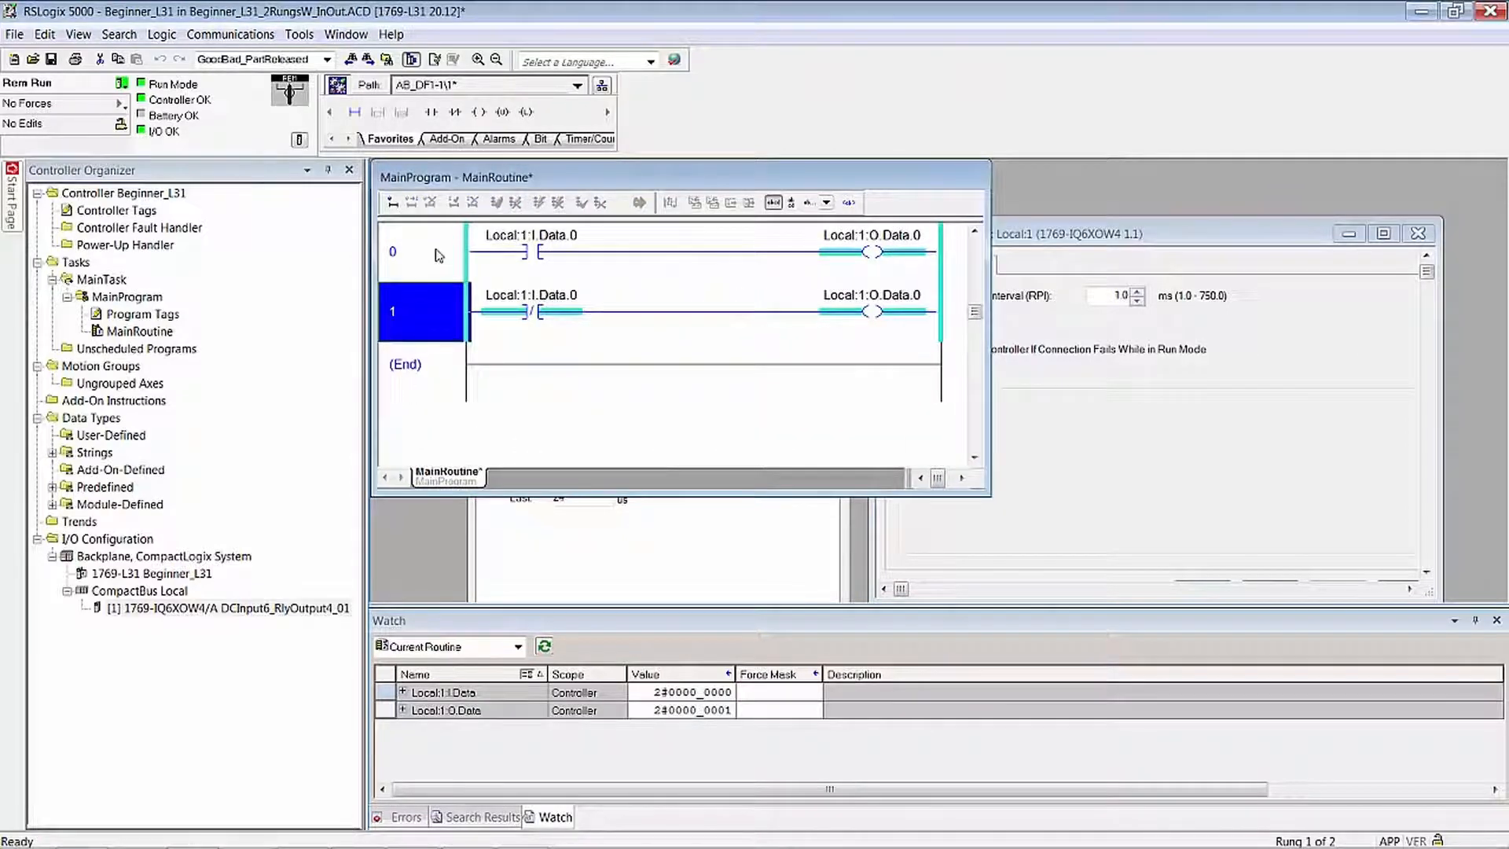
left_click_drag(439, 255, 444, 366)
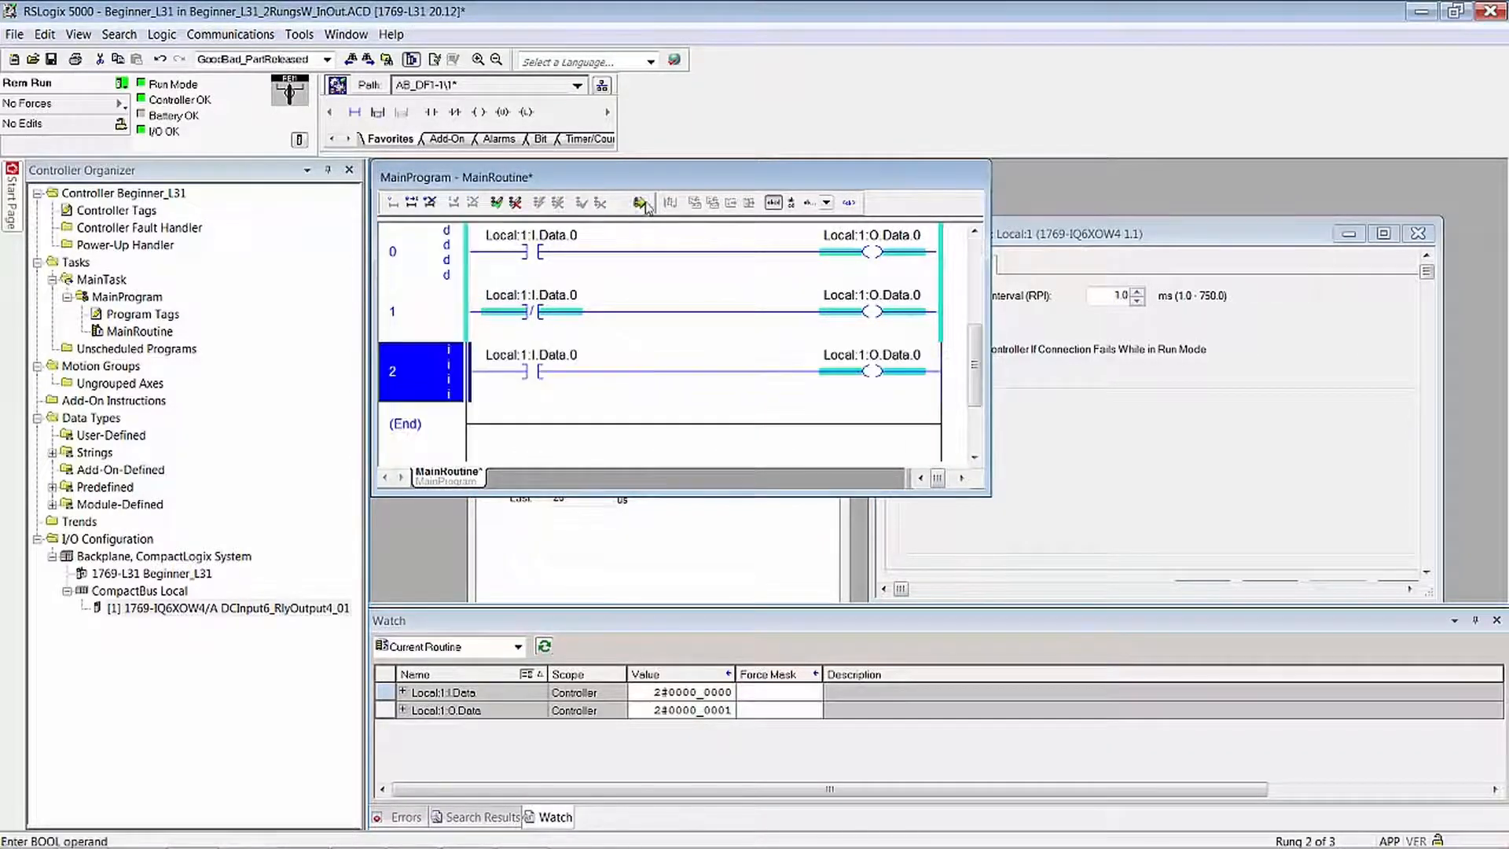
left_click(640, 203)
key("Return")
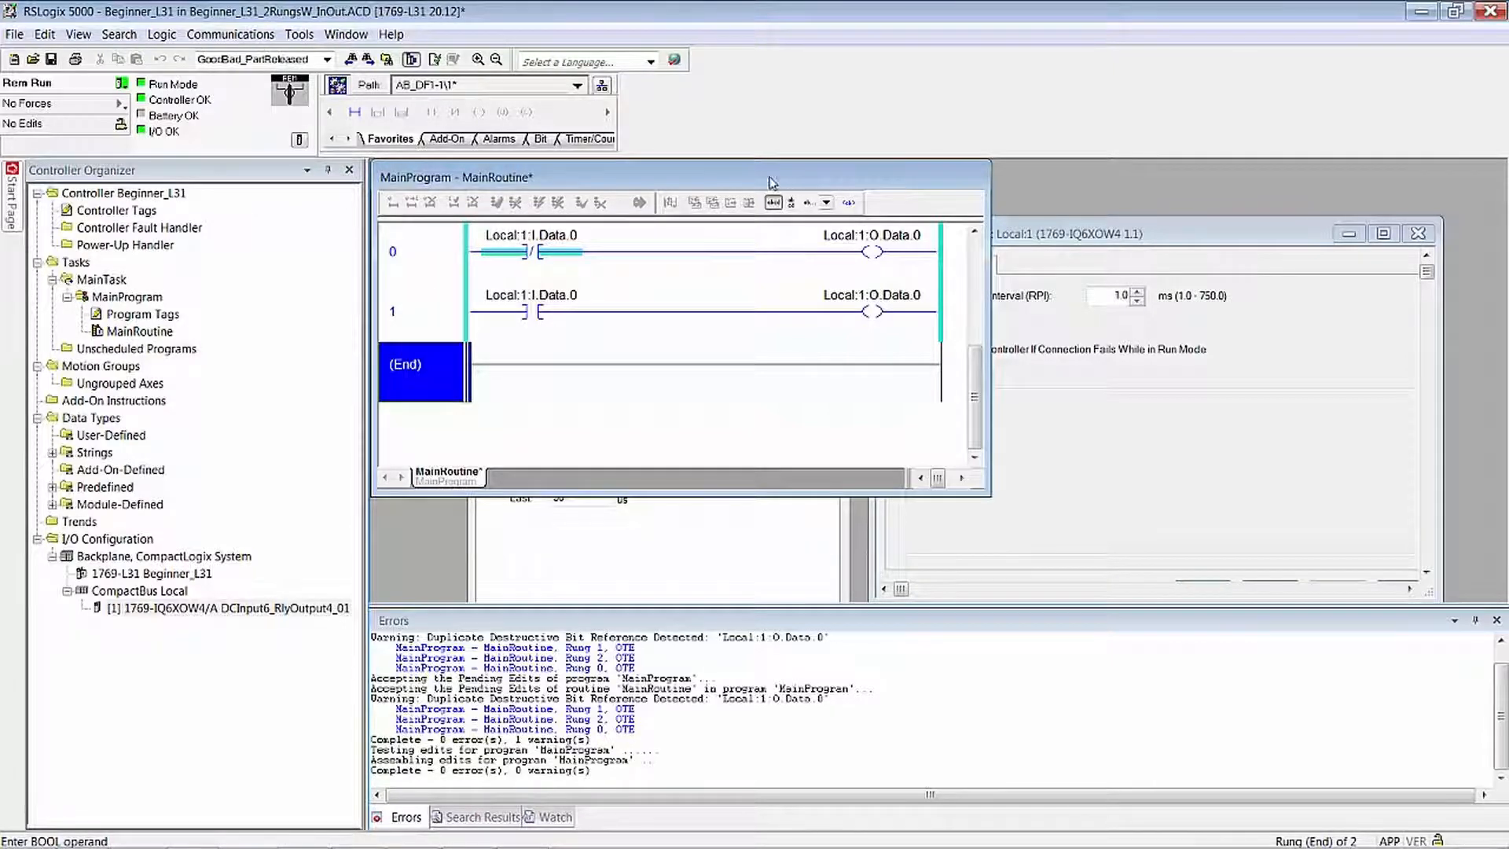
- Uncover the module's connection settings and apply a requested packet interval of 5.0 ms online
left_click_drag(774, 180, 1196, 471)
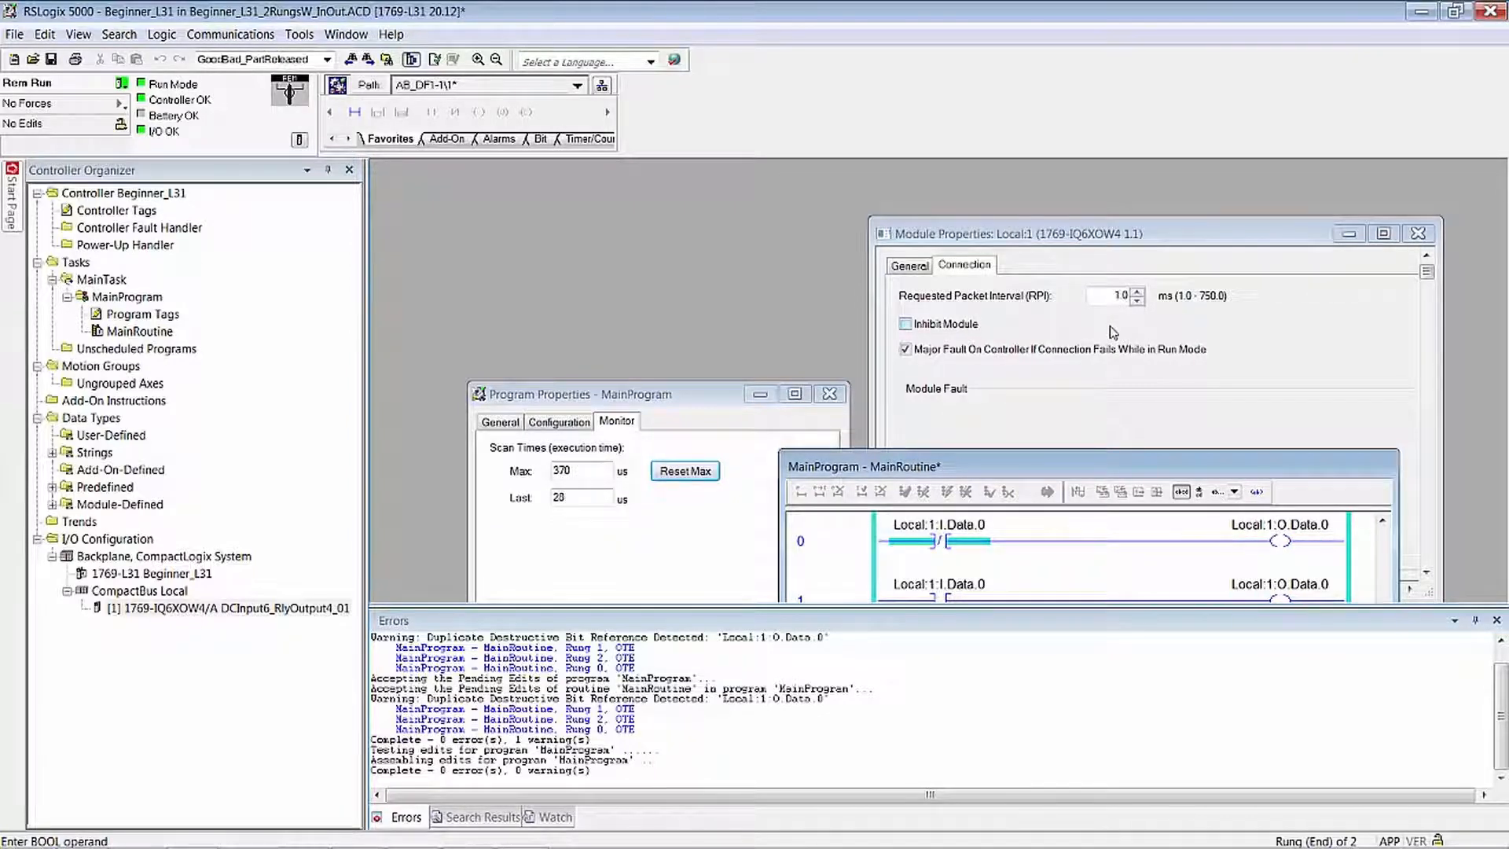
double_click(1115, 297)
type("5")
key("Return")
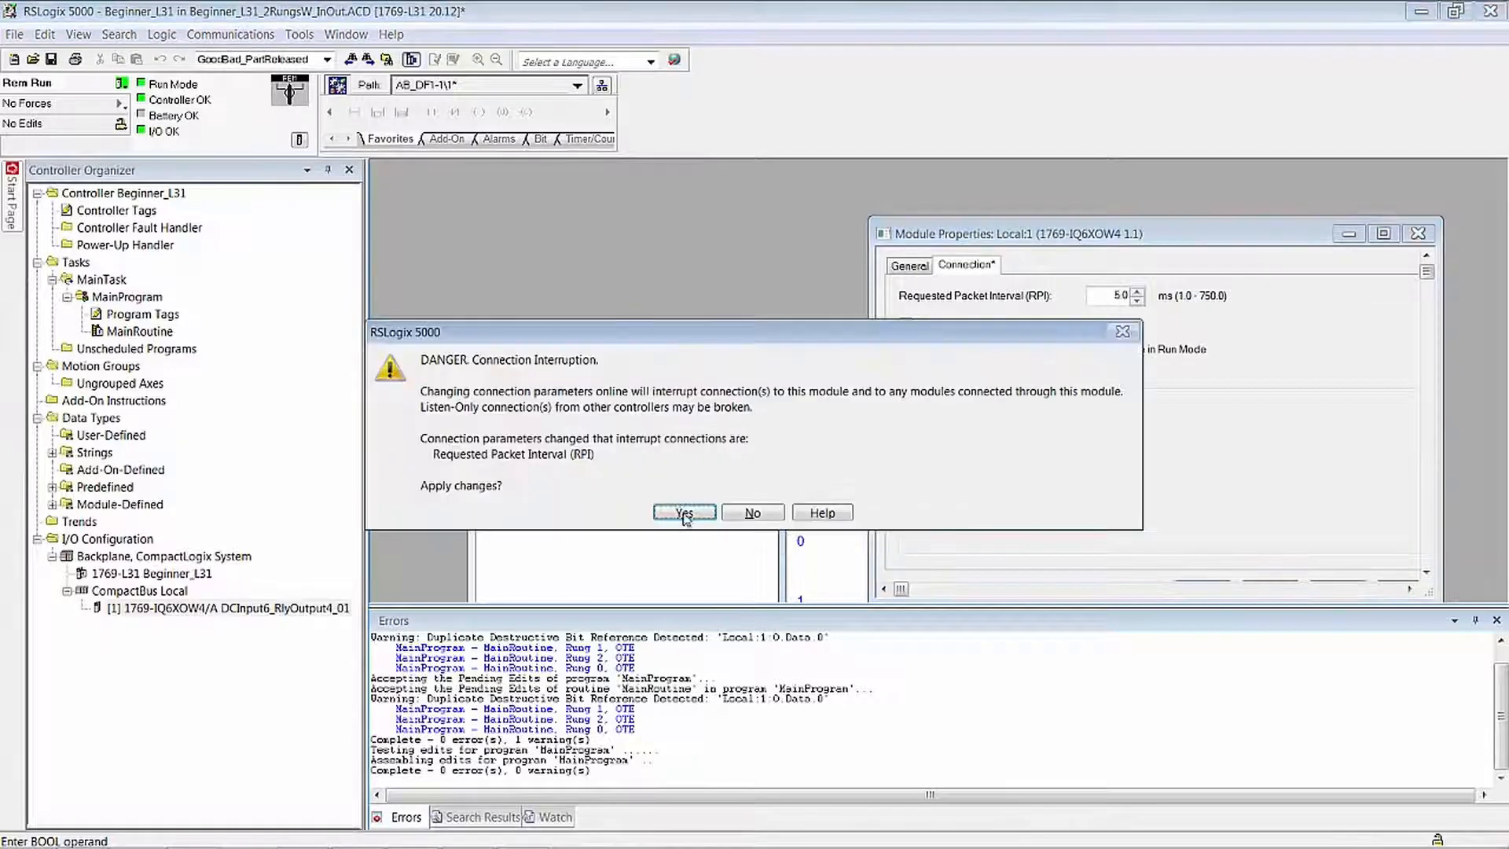
left_click(684, 514)
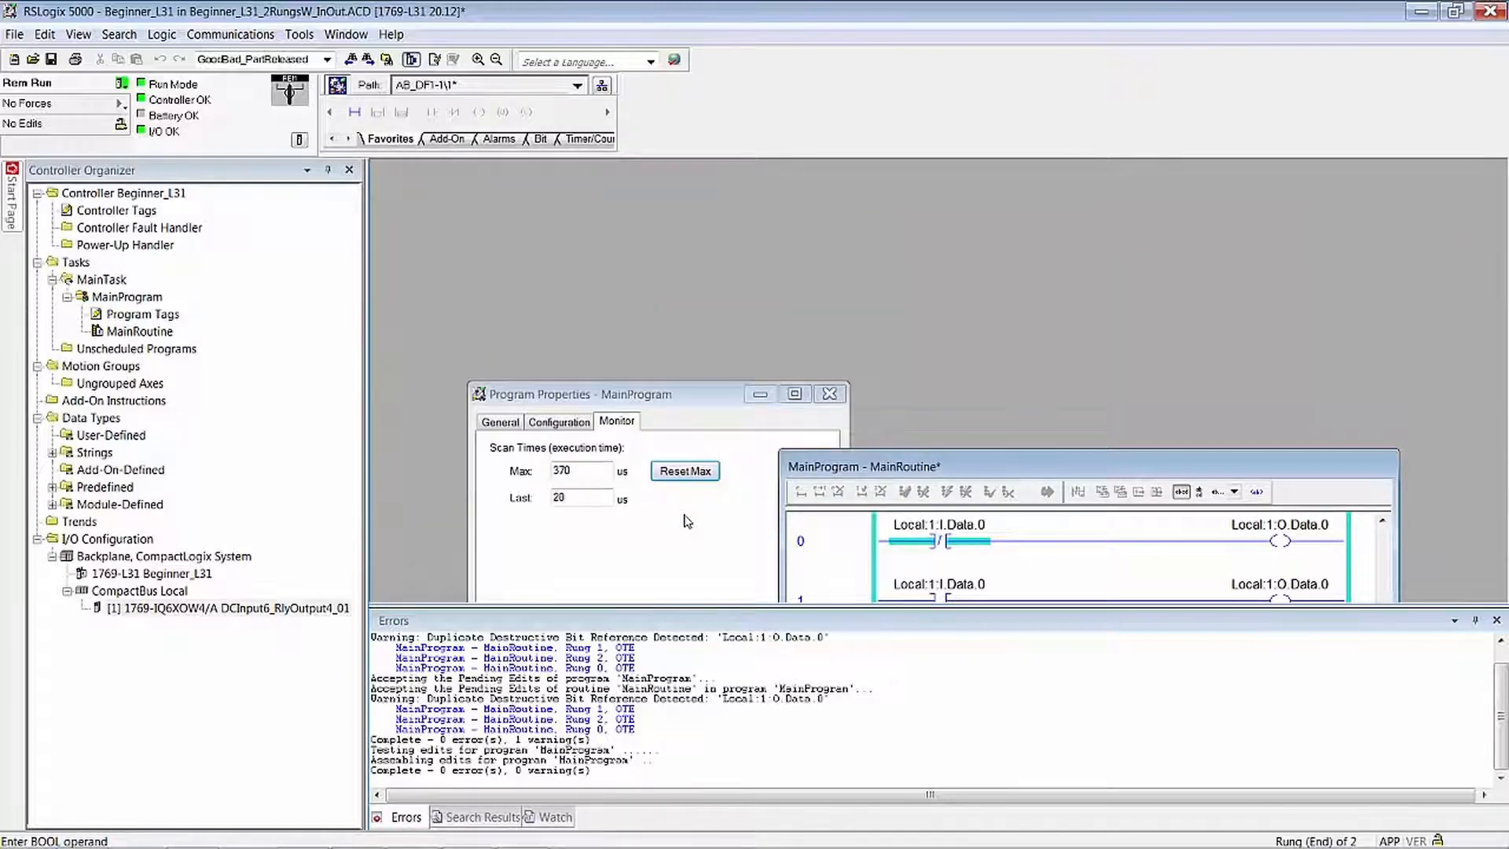
- Uncover the MainRoutine rungs and apply a 750.0 ms requested packet interval to the 1769-IQ6XOW4 module, accepting the connection interruption
left_click_drag(1044, 464, 1064, 286)
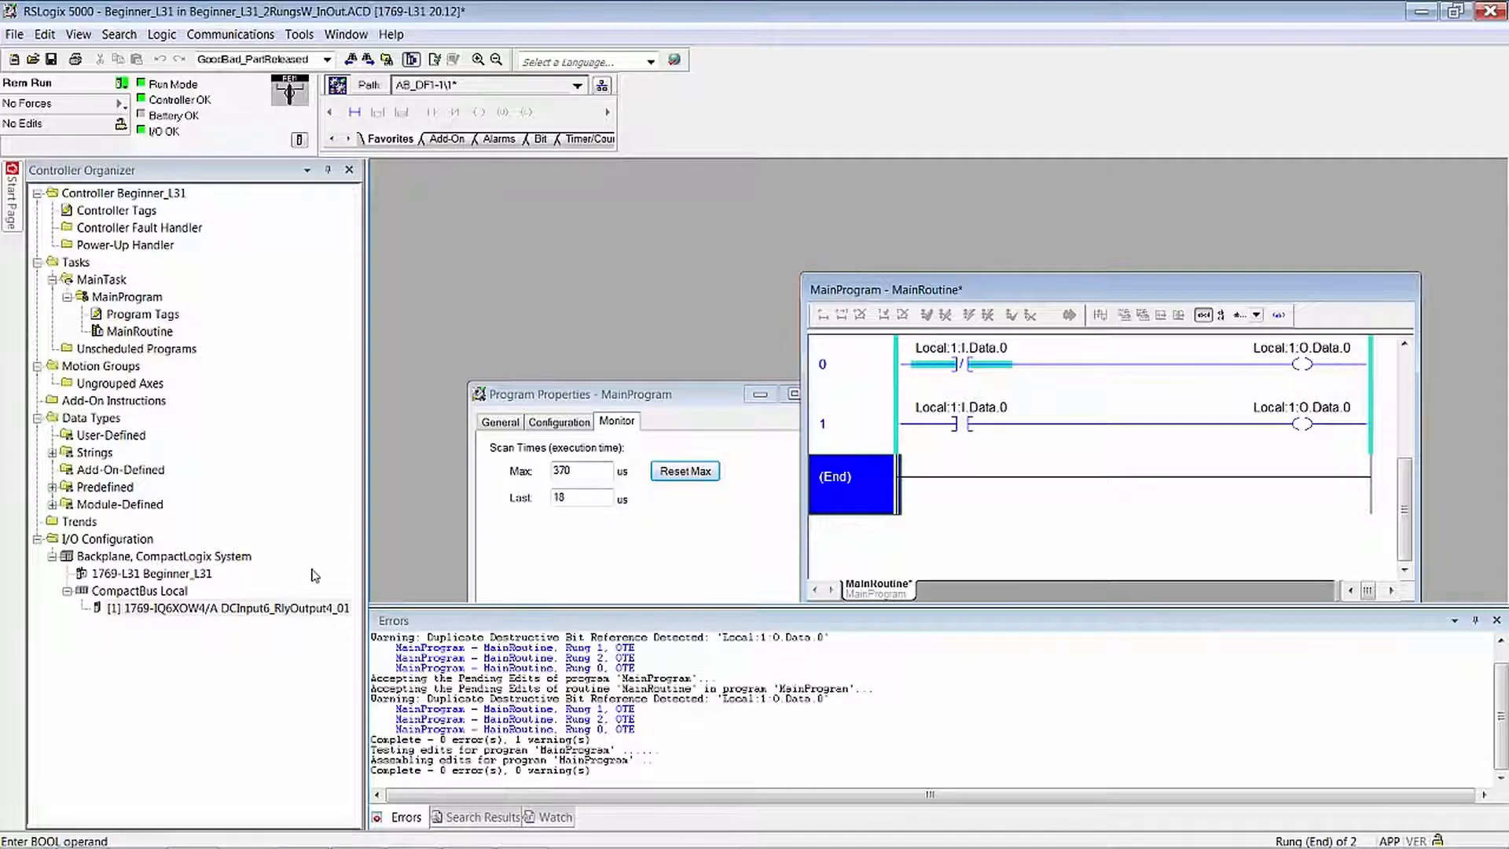
right_click(268, 610)
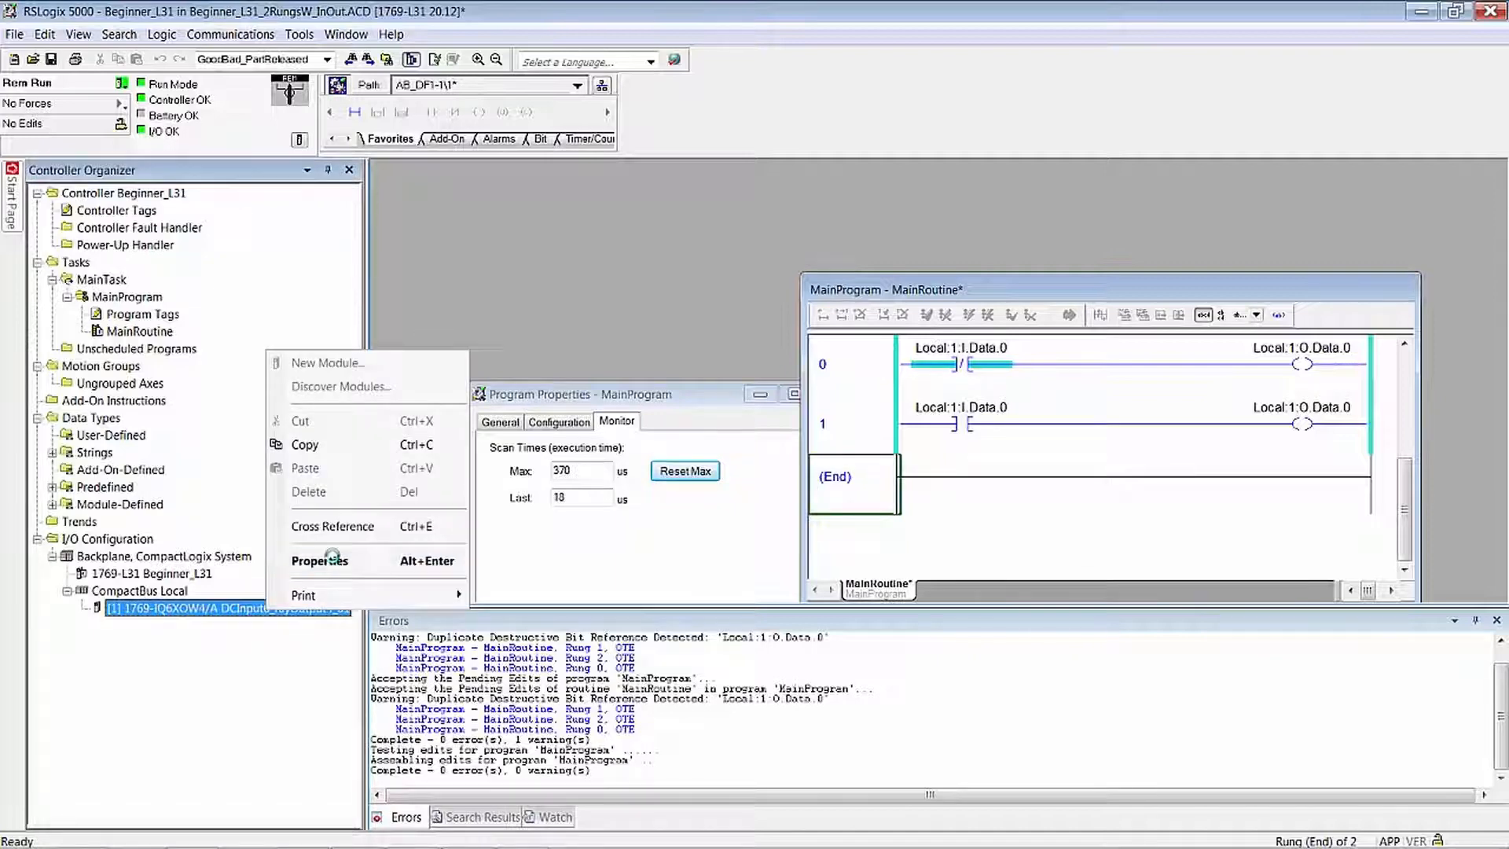
left_click(336, 562)
left_click(467, 209)
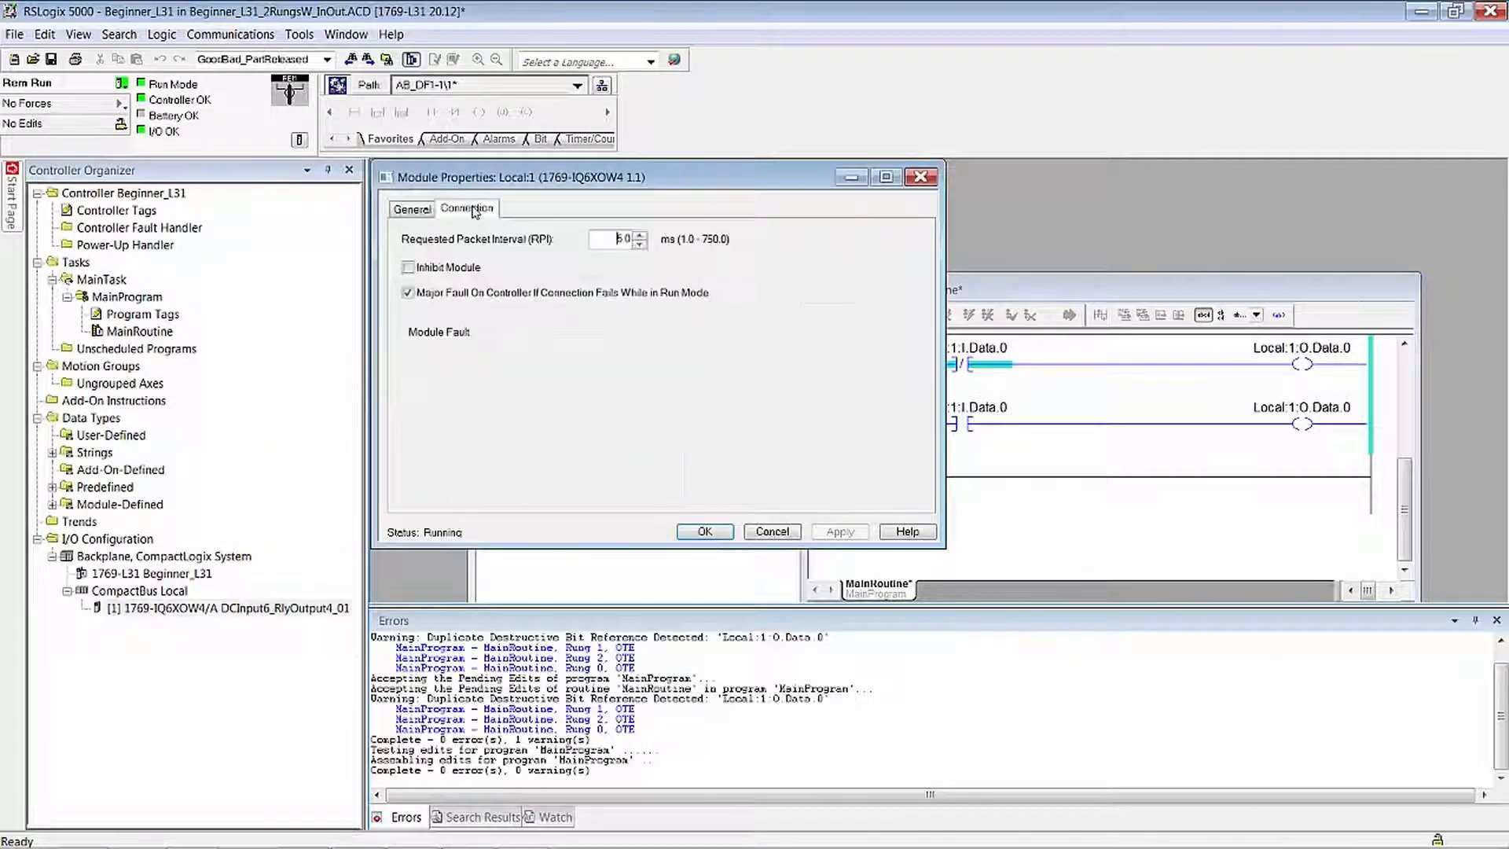
double_click(619, 238)
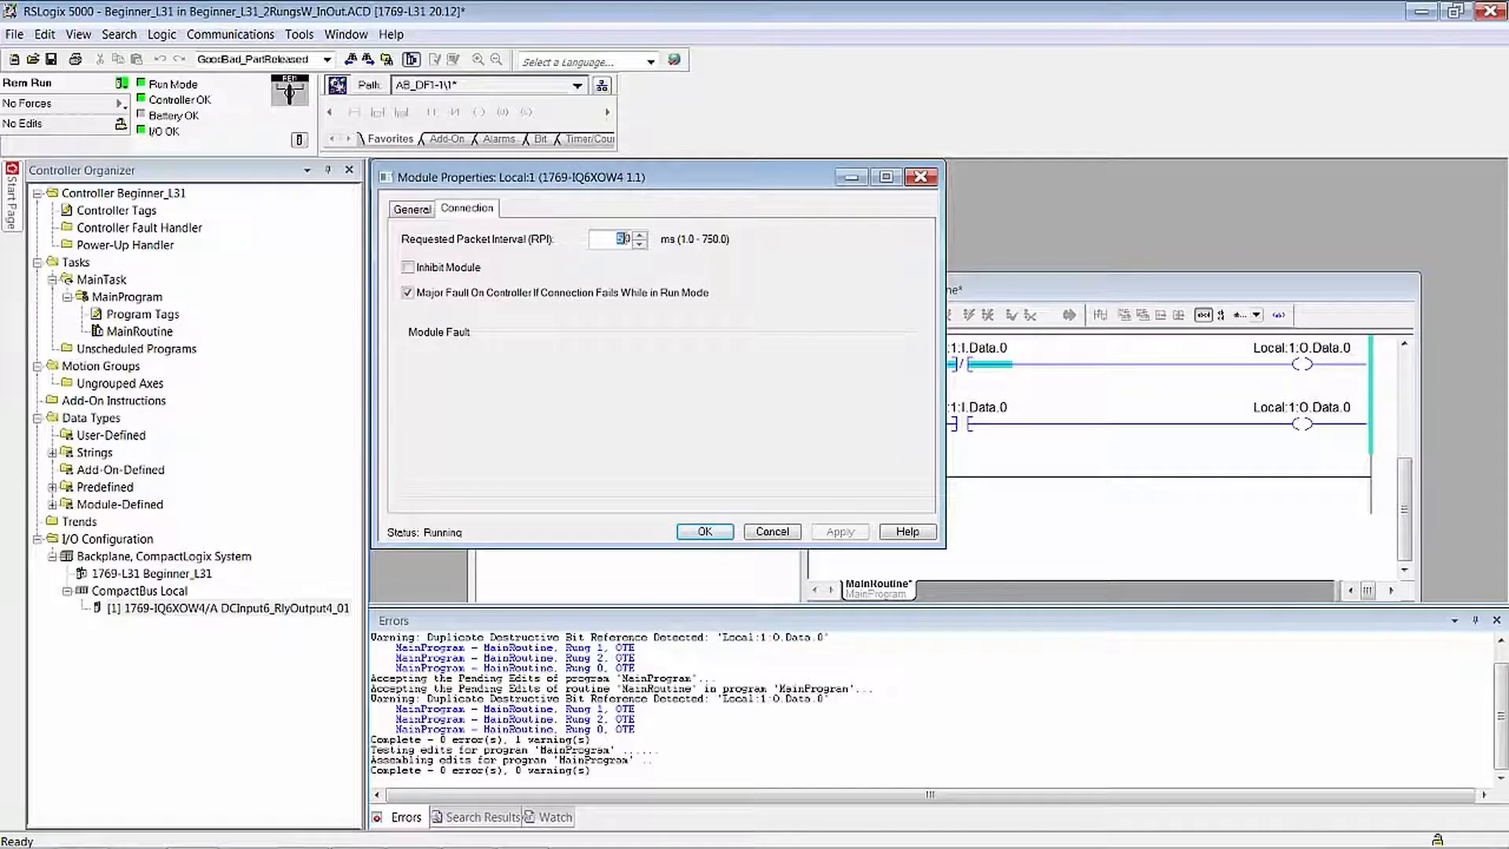
type("750")
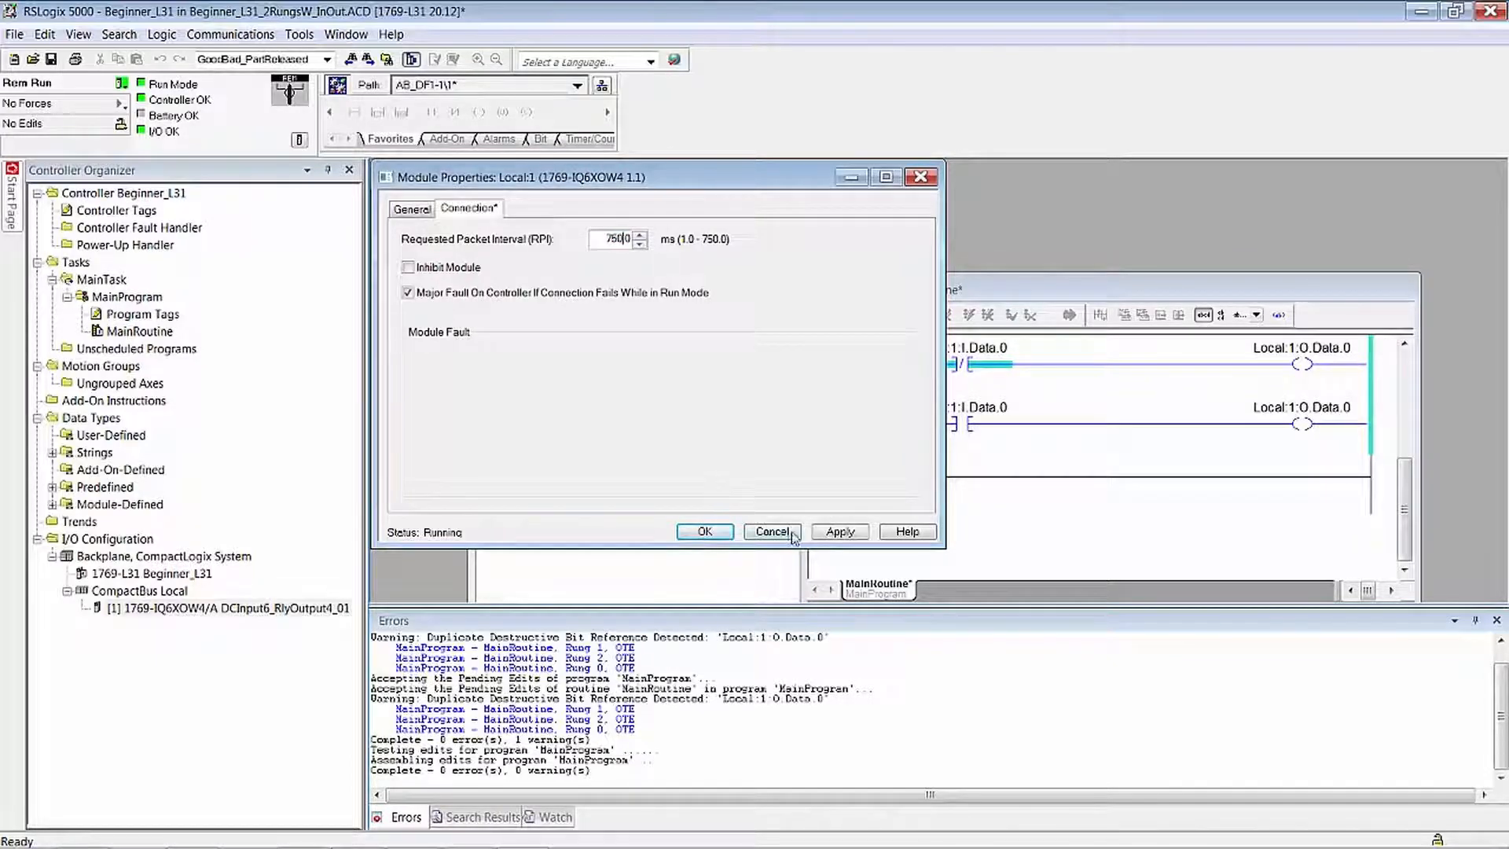
left_click(840, 532)
left_click(674, 515)
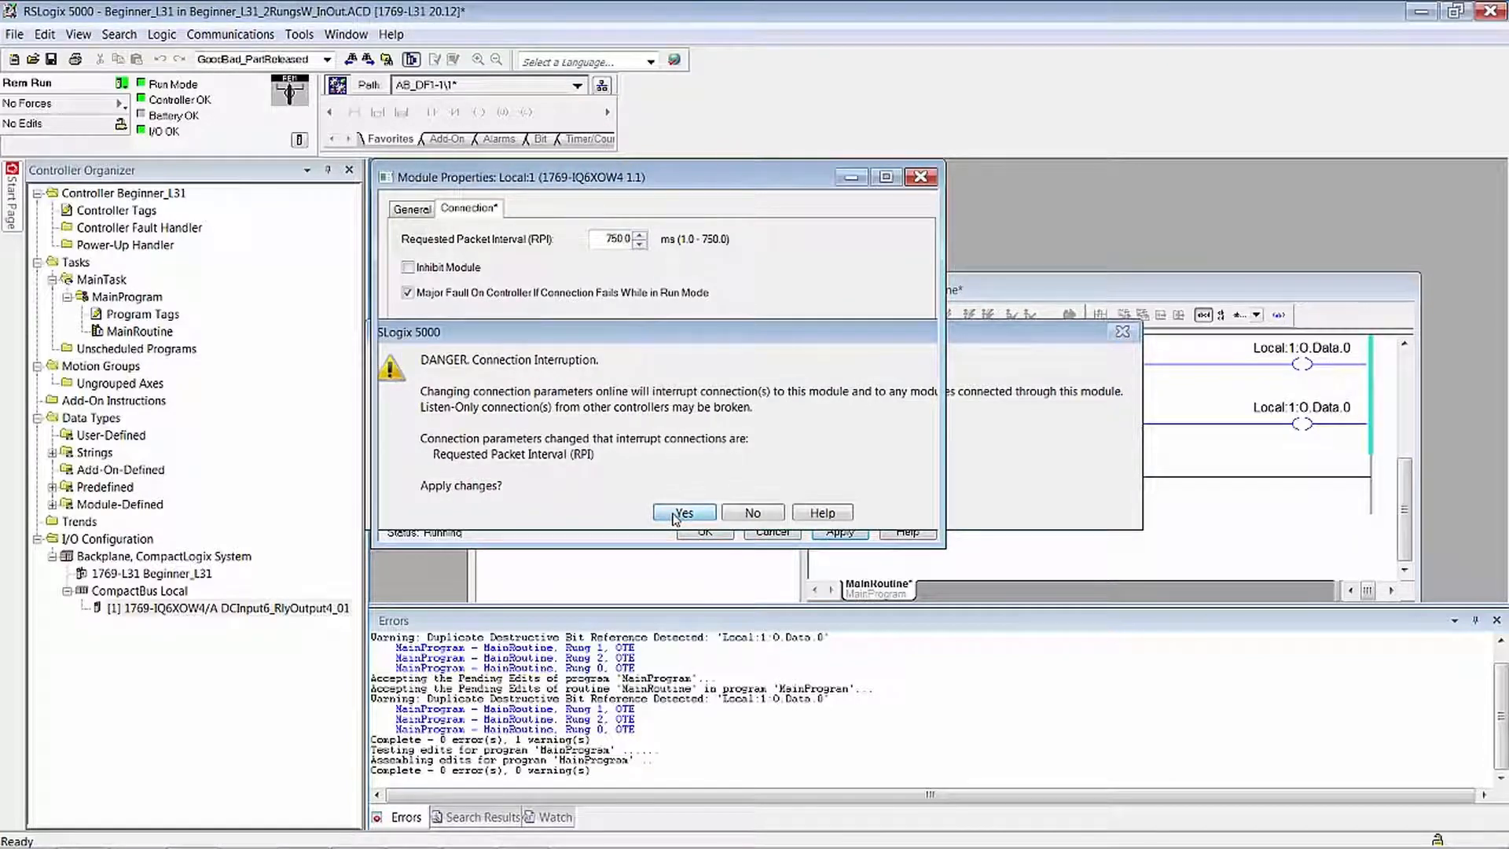
left_click(676, 520)
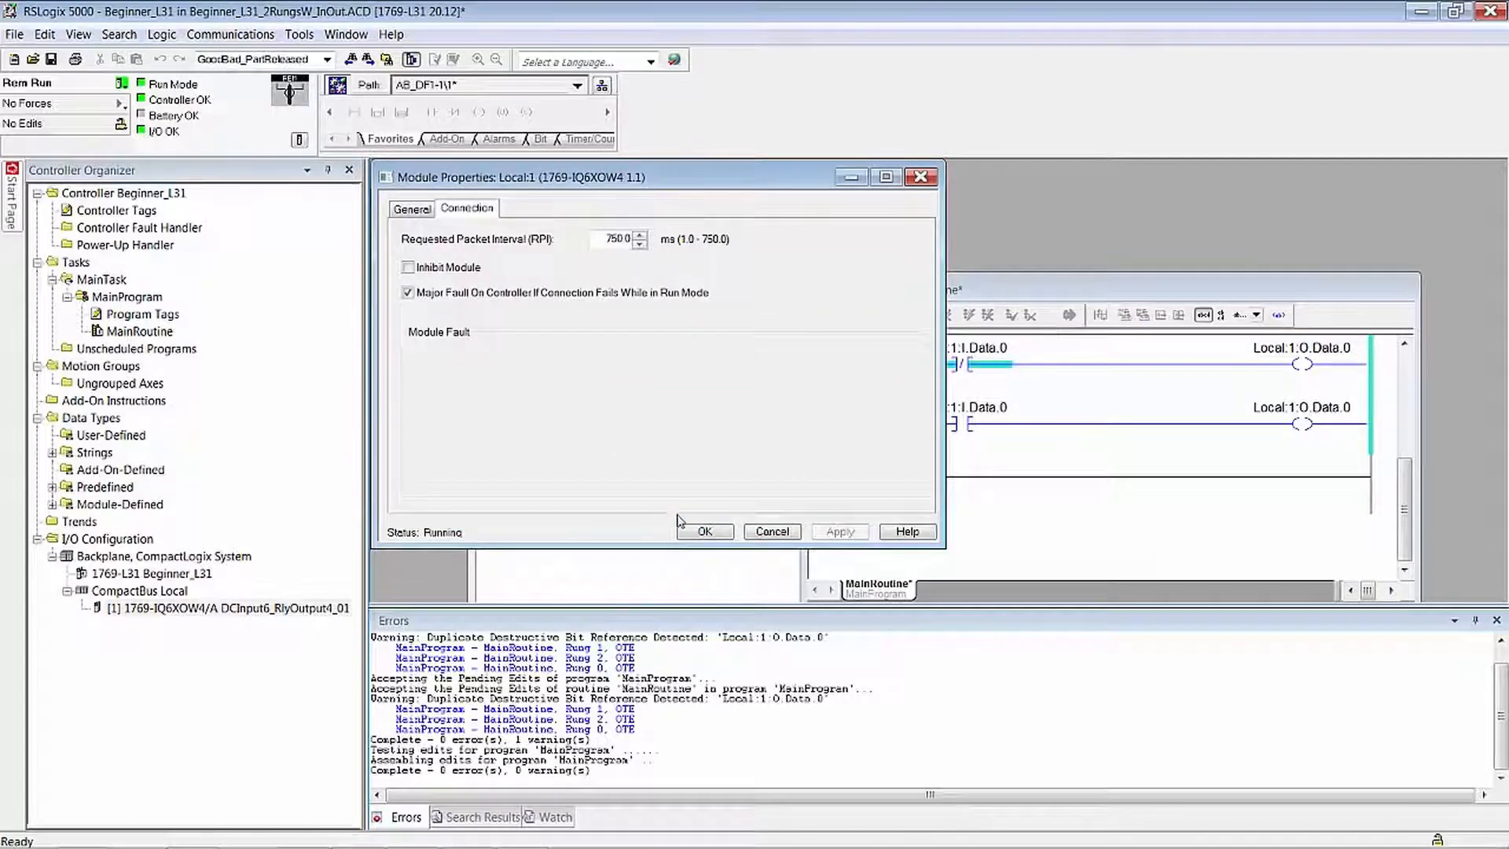
left_click(711, 531)
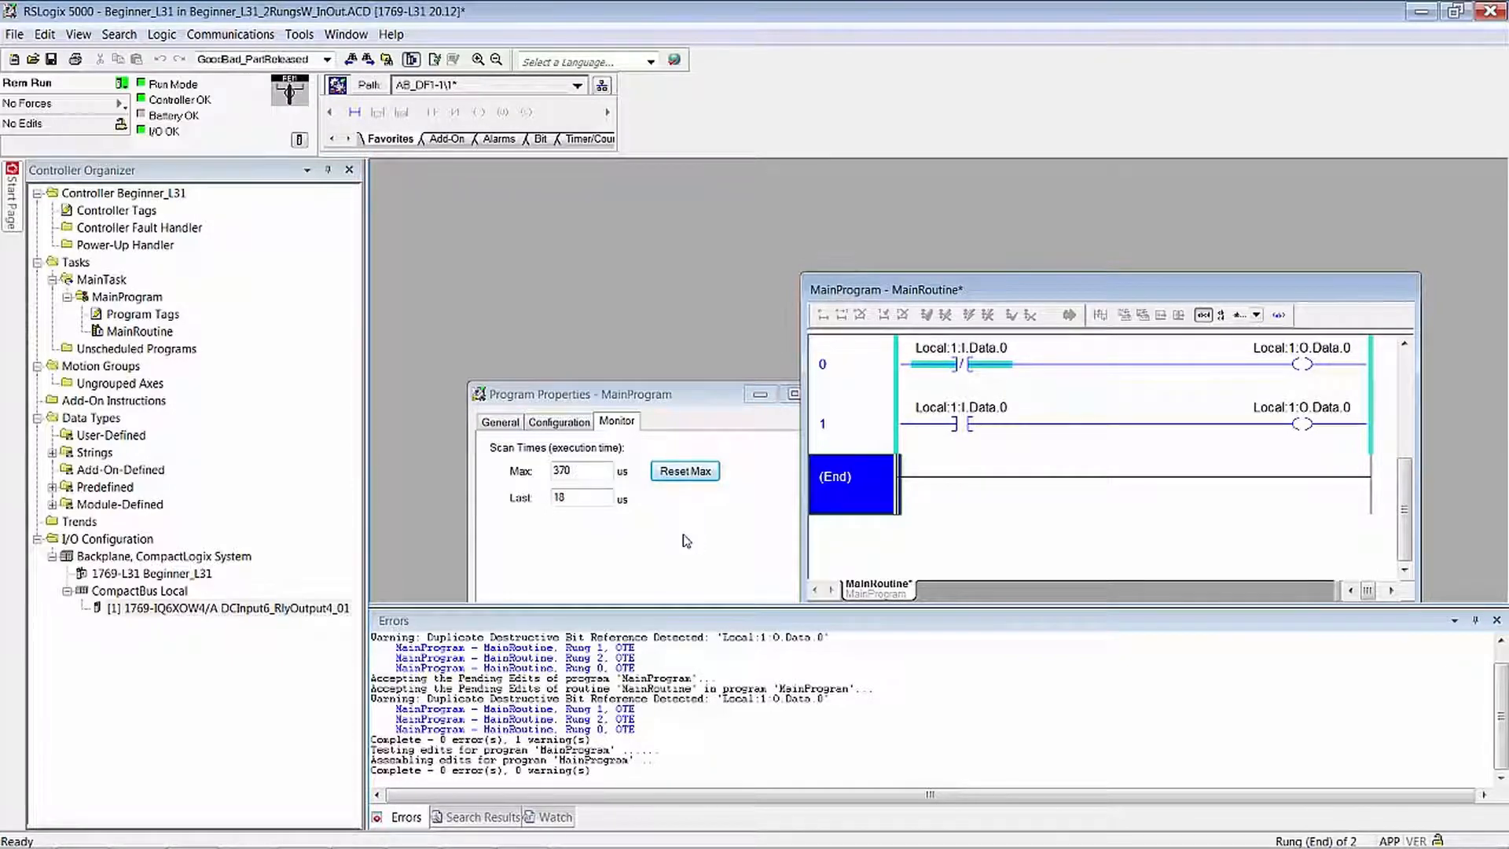
- Reset MainProgram's maximum scan time and reopen the 1769-IQ6XOW4 module's connection settings, arranging the windows so the rungs and scan times stay uncovered
left_click(674, 473)
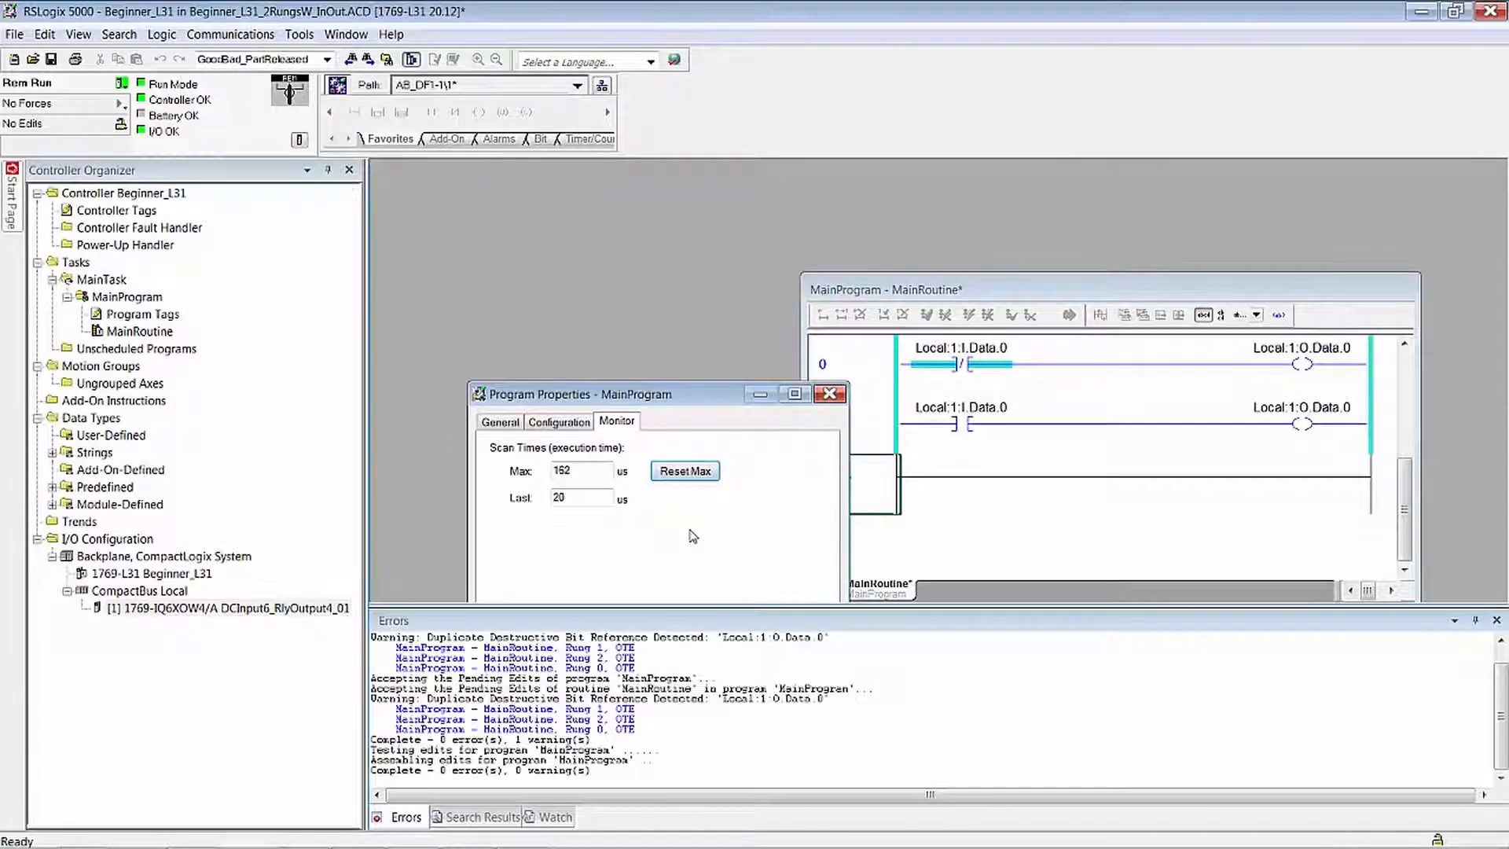
right_click(275, 608)
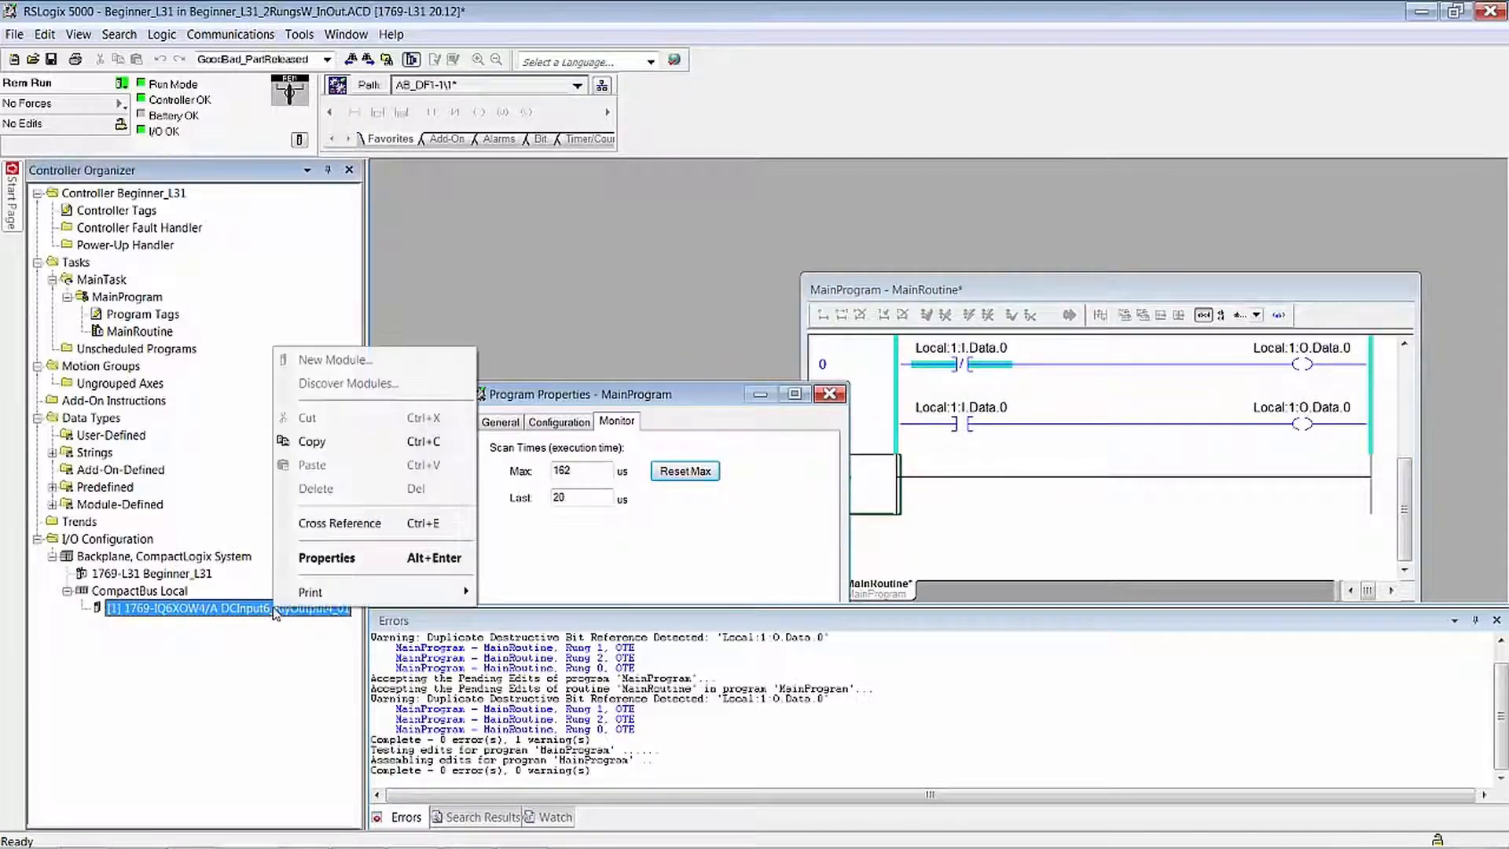
left_click(338, 559)
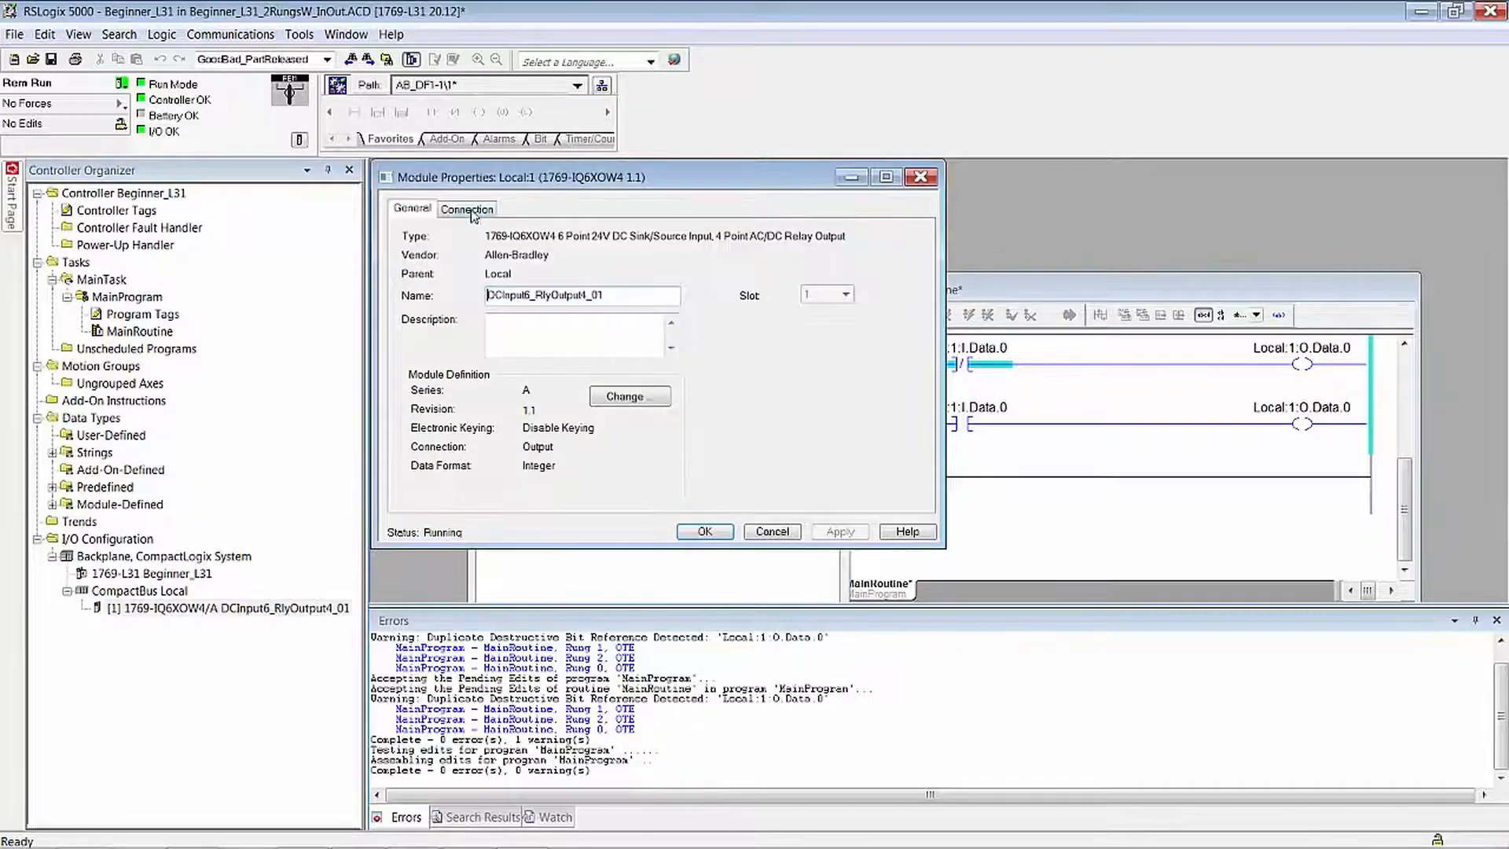
left_click(472, 209)
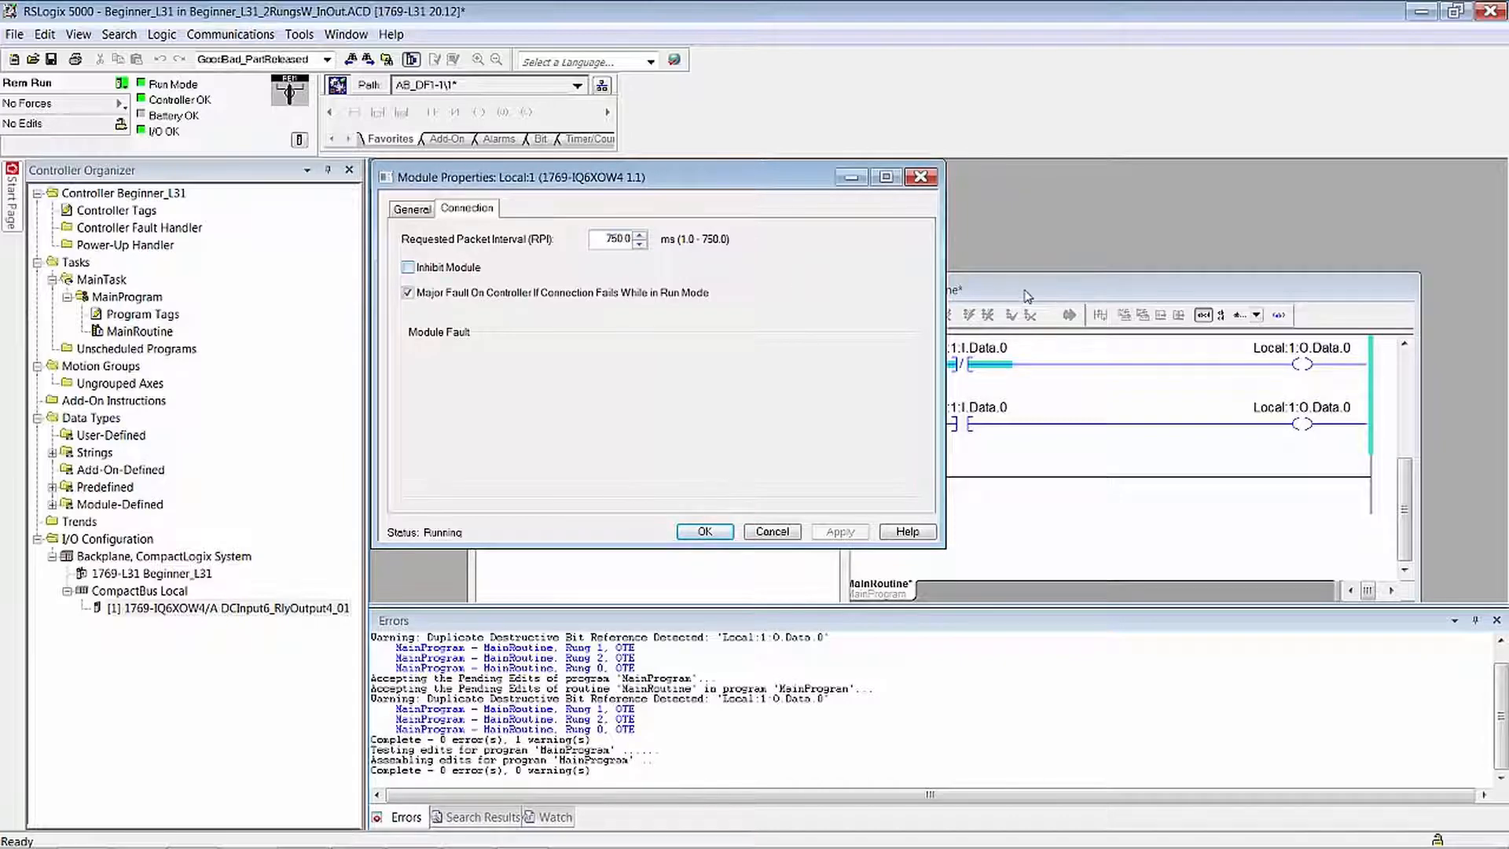
left_click_drag(1025, 291, 1053, 243)
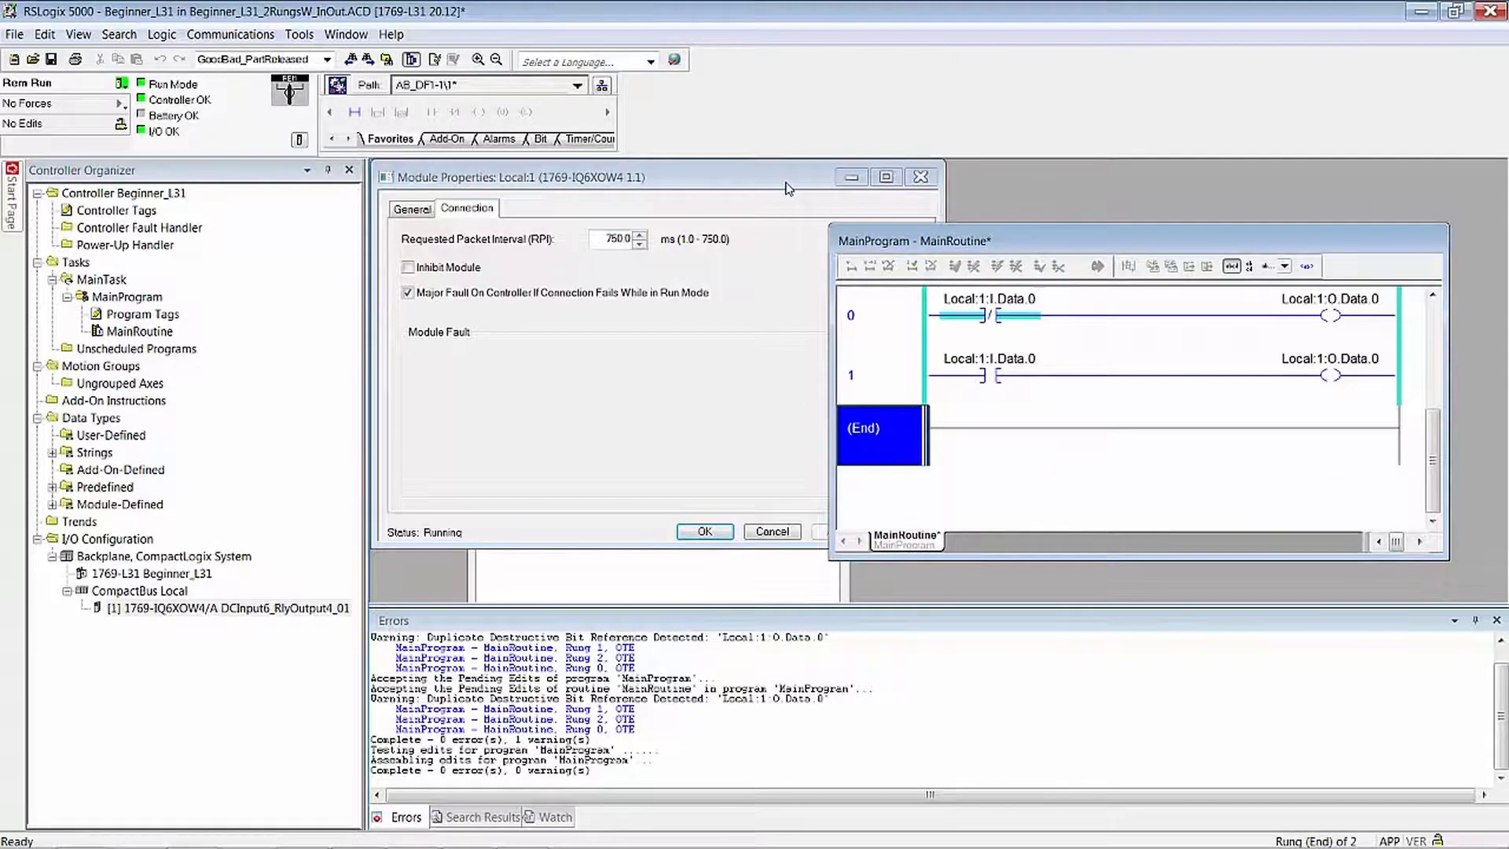
left_click_drag(786, 185, 825, 564)
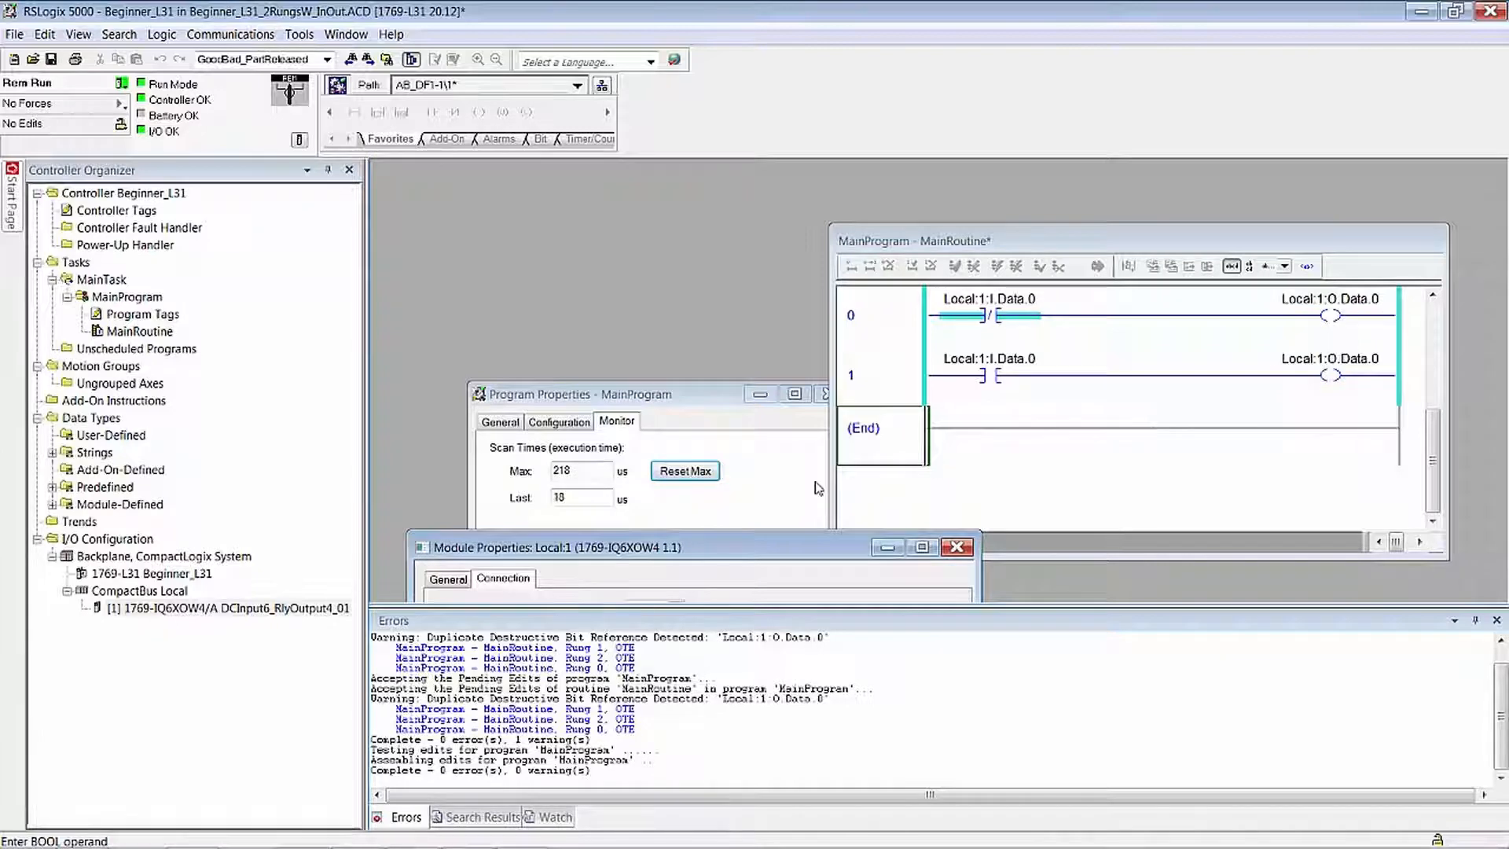
- Set the module's requested packet interval to 2 ms, accept its properties, and place MainProgram's scan times beside the MainRoutine window
left_click_drag(705, 550, 699, 452)
left_click_drag(647, 510, 630, 510)
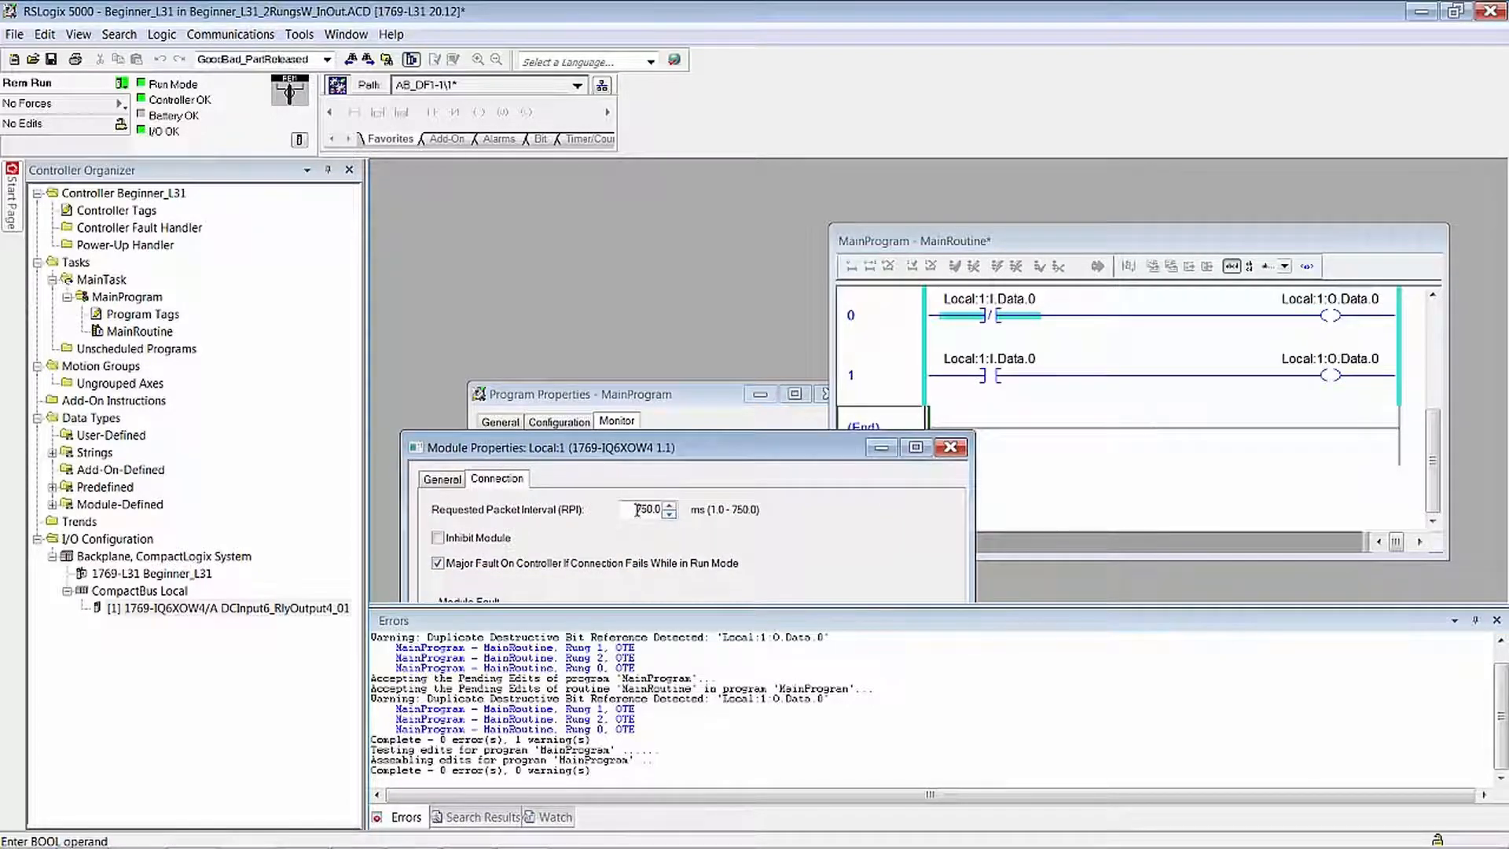
type("2")
left_click_drag(727, 451, 704, 222)
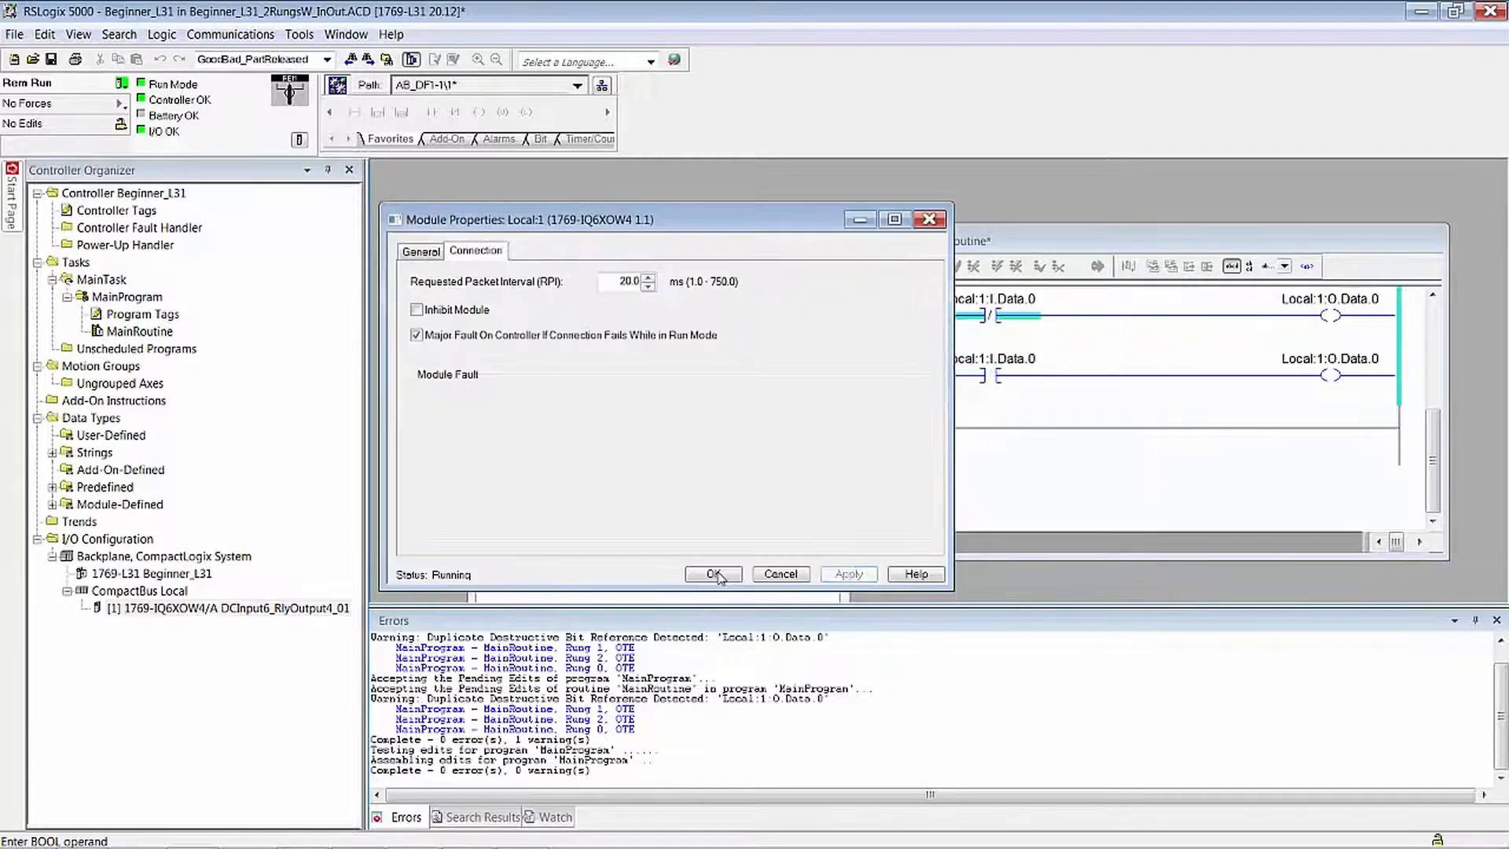
left_click(717, 574)
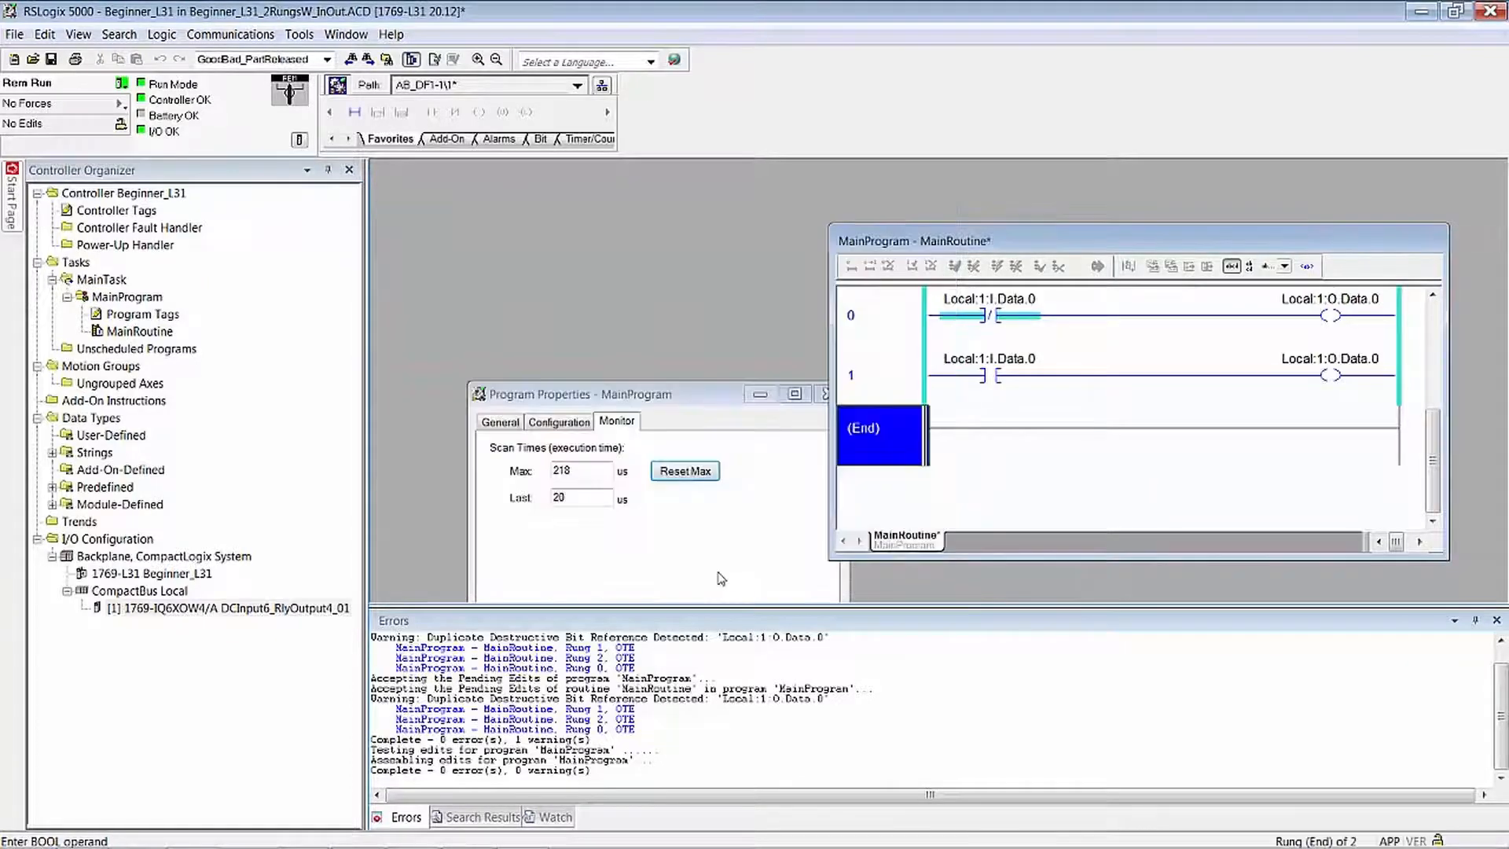
left_click_drag(694, 397, 639, 237)
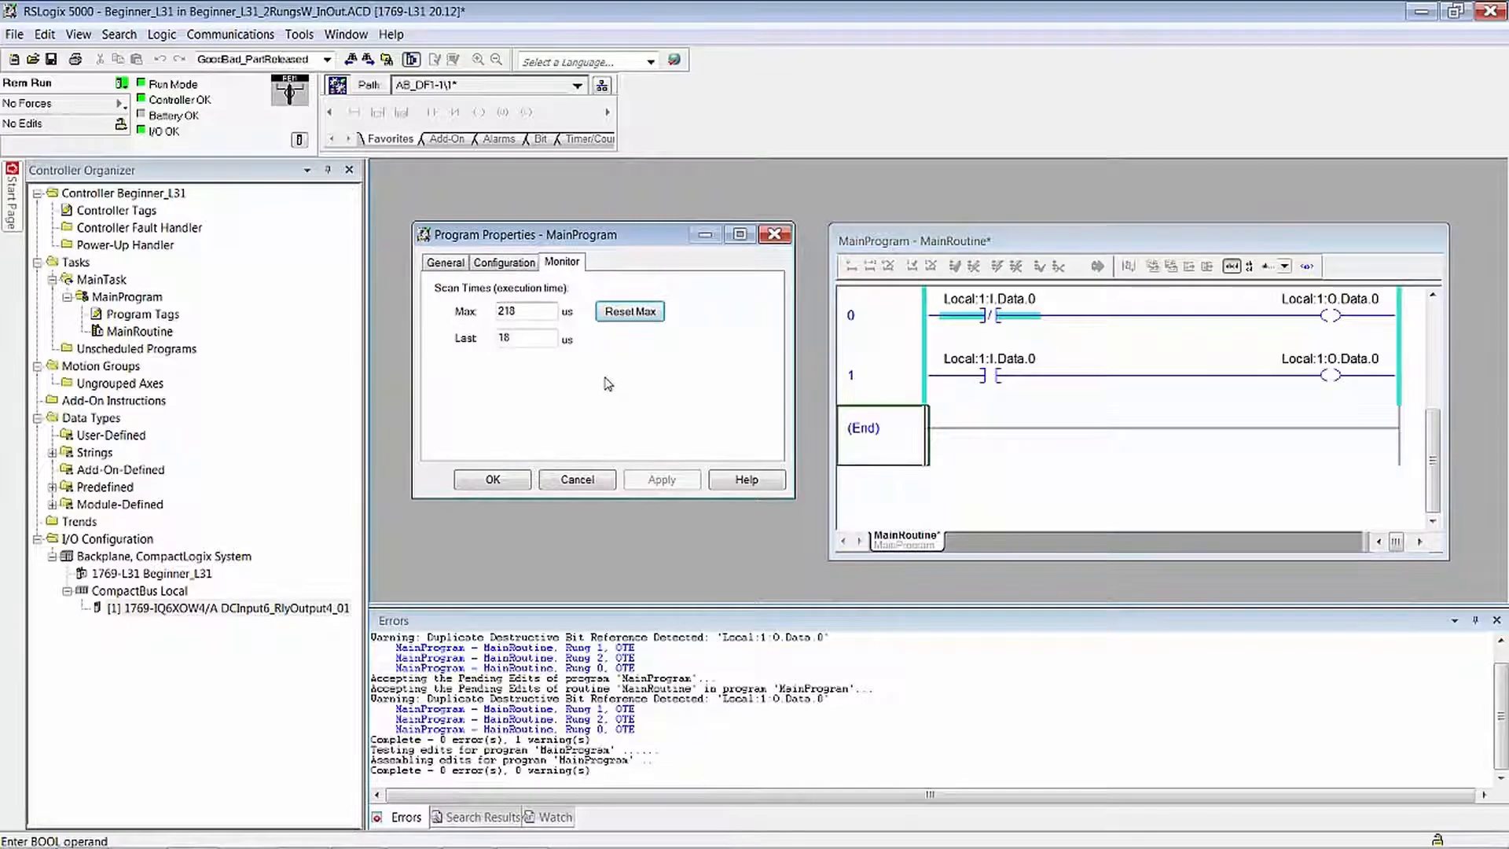